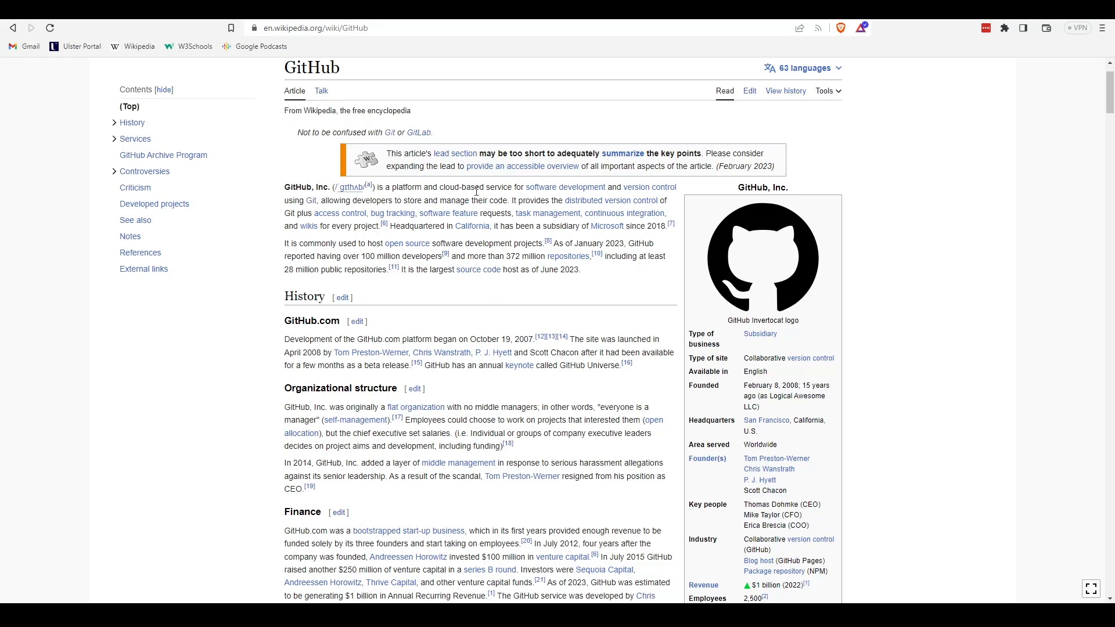
Open the GitHub Student Developer Pack page and examine its learning experiences and the start of the All offers list.
left_click(492, 14)
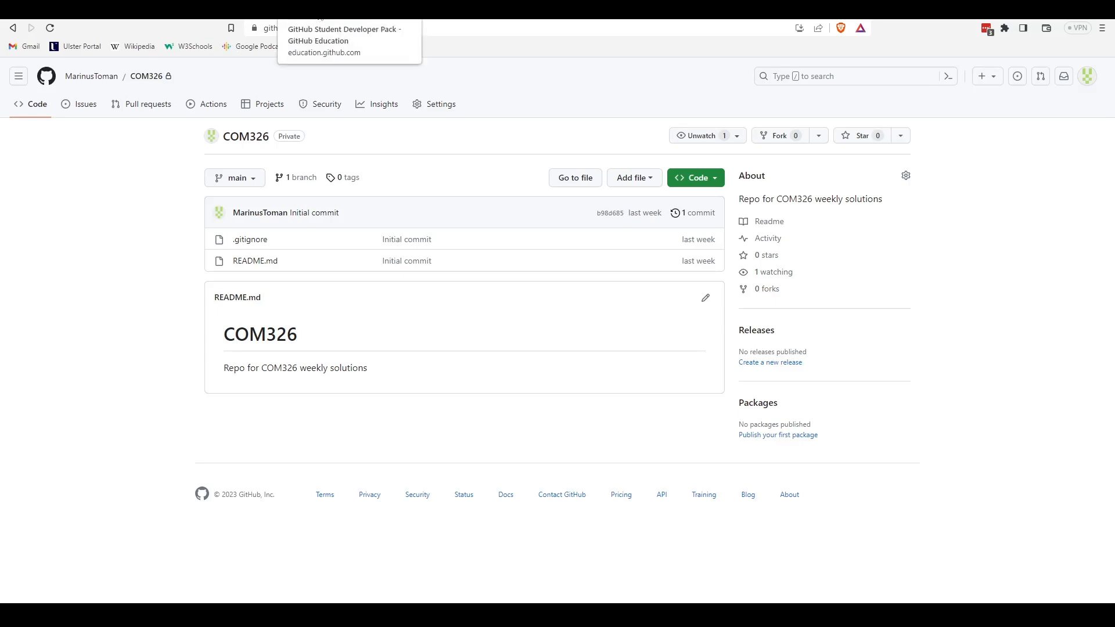
left_click(198, 15)
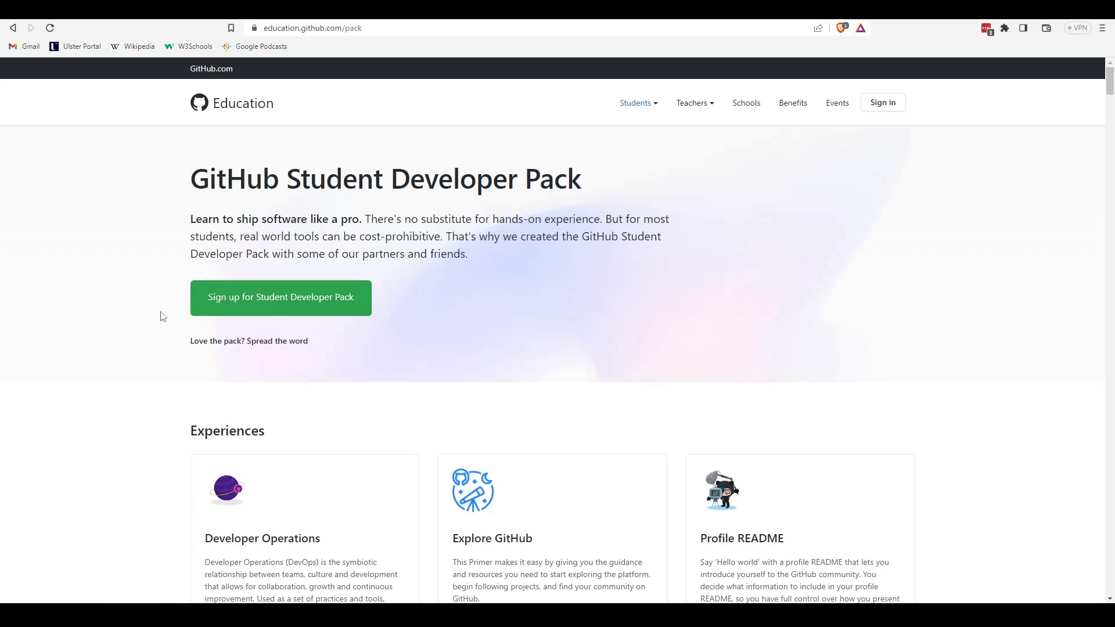
scroll(163, 316, "down", 5)
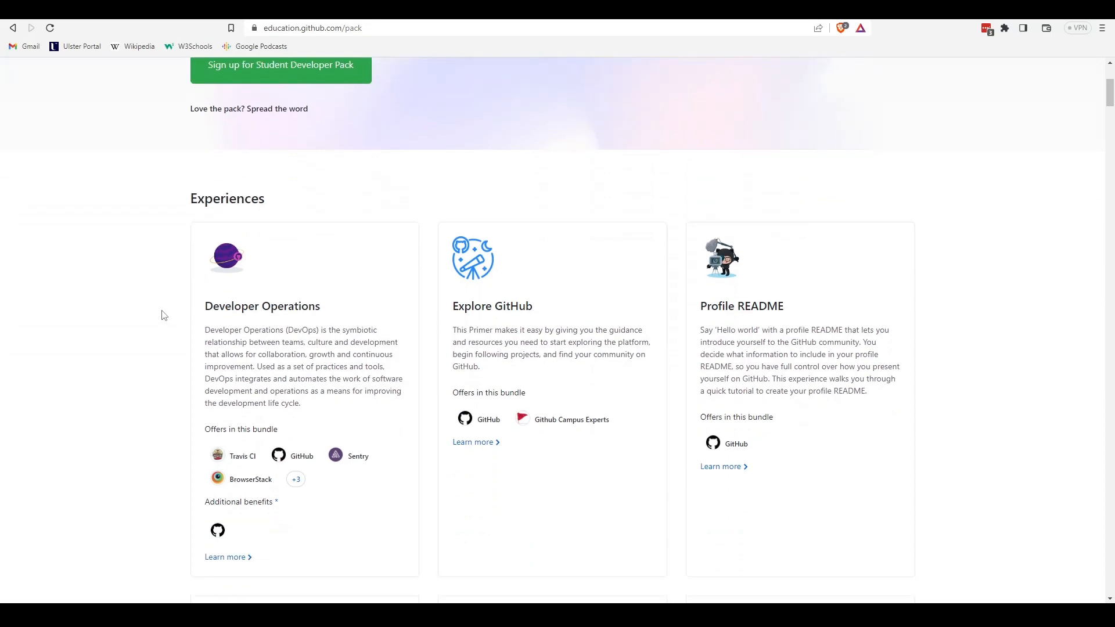
scroll(164, 315, "down", 5)
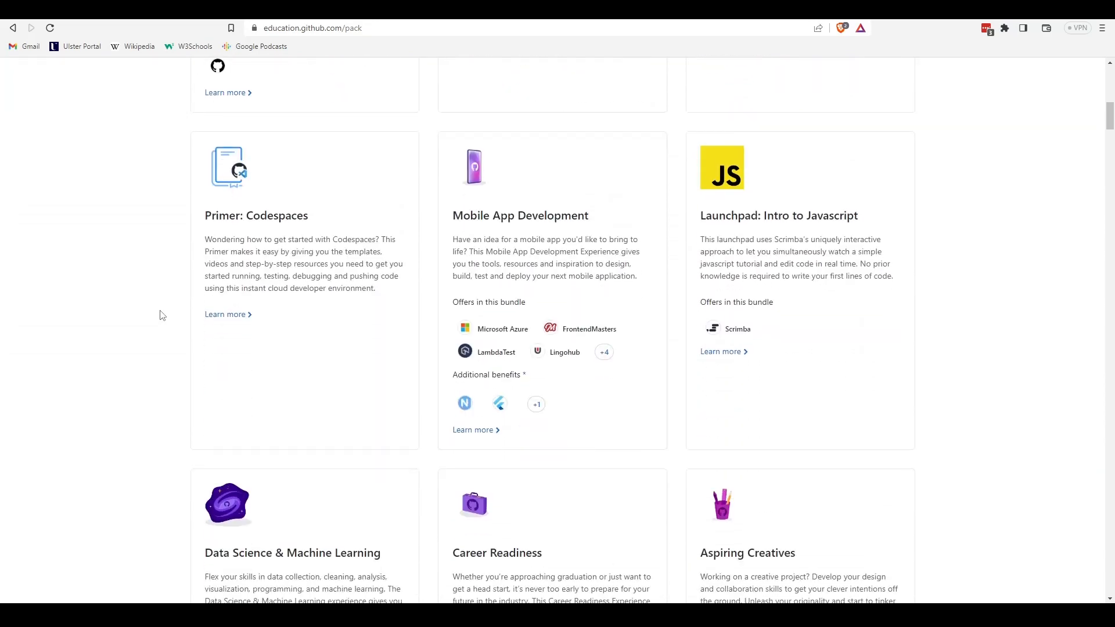
scroll(162, 316, "down", 7)
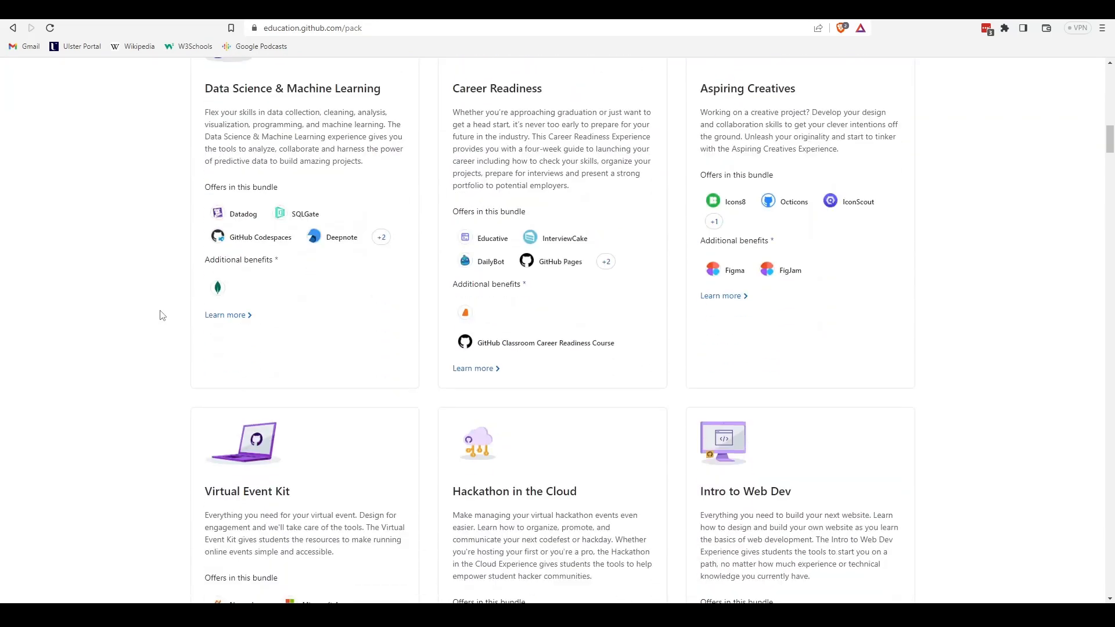
scroll(162, 315, "down", 10)
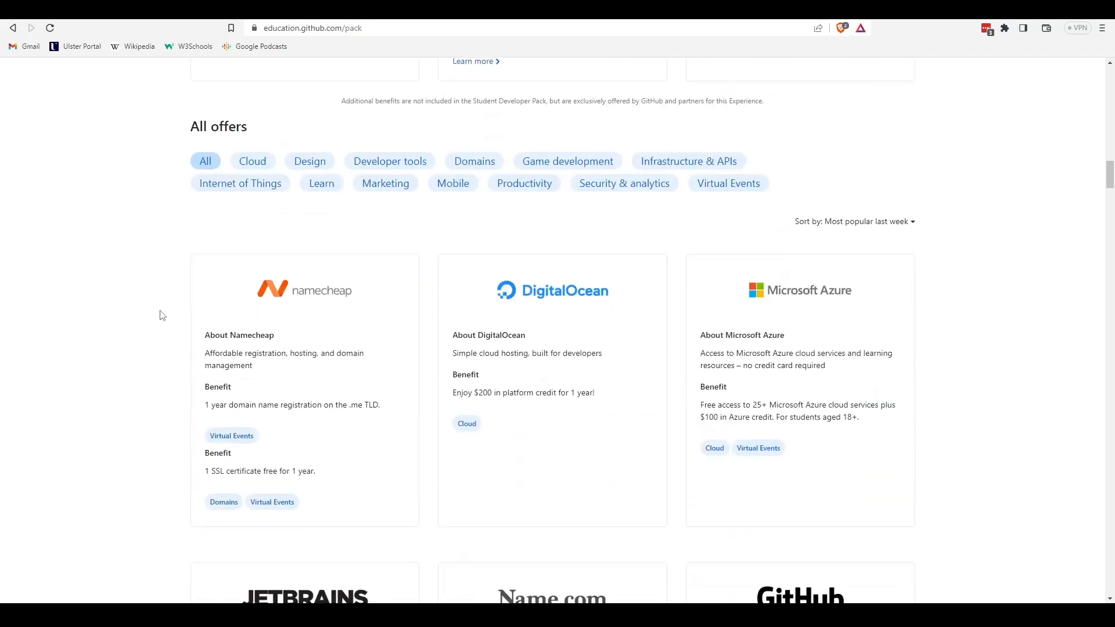
scroll(162, 315, "down", 5)
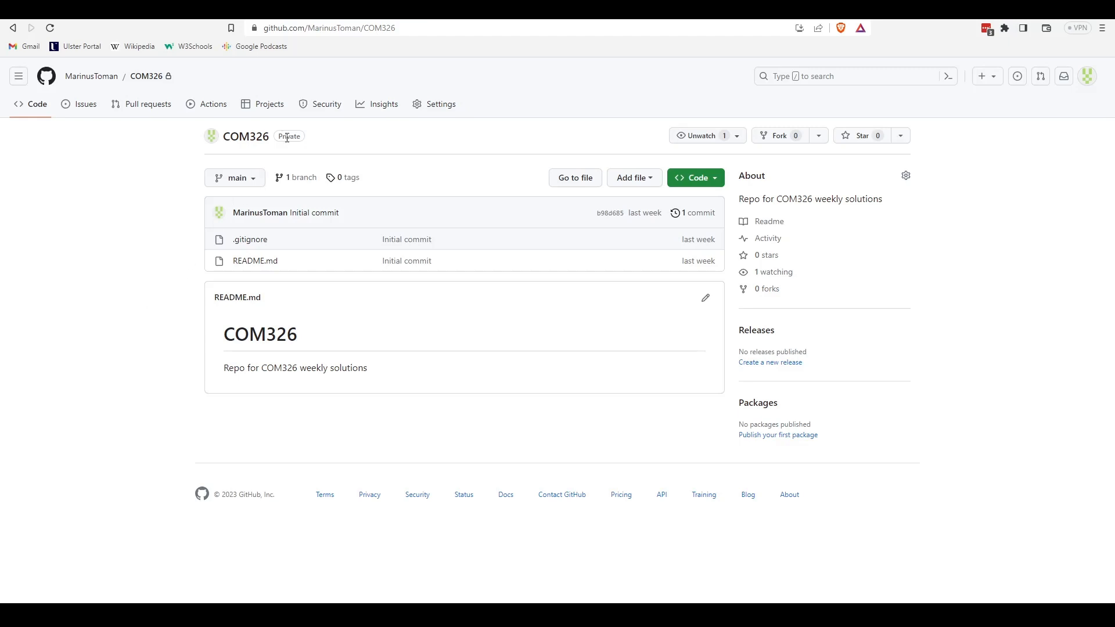
Check the COM326 repository's visibility label, and examine the partner offers and student benefits in the Student Developer Pack.
left_click_drag(280, 136, 300, 136)
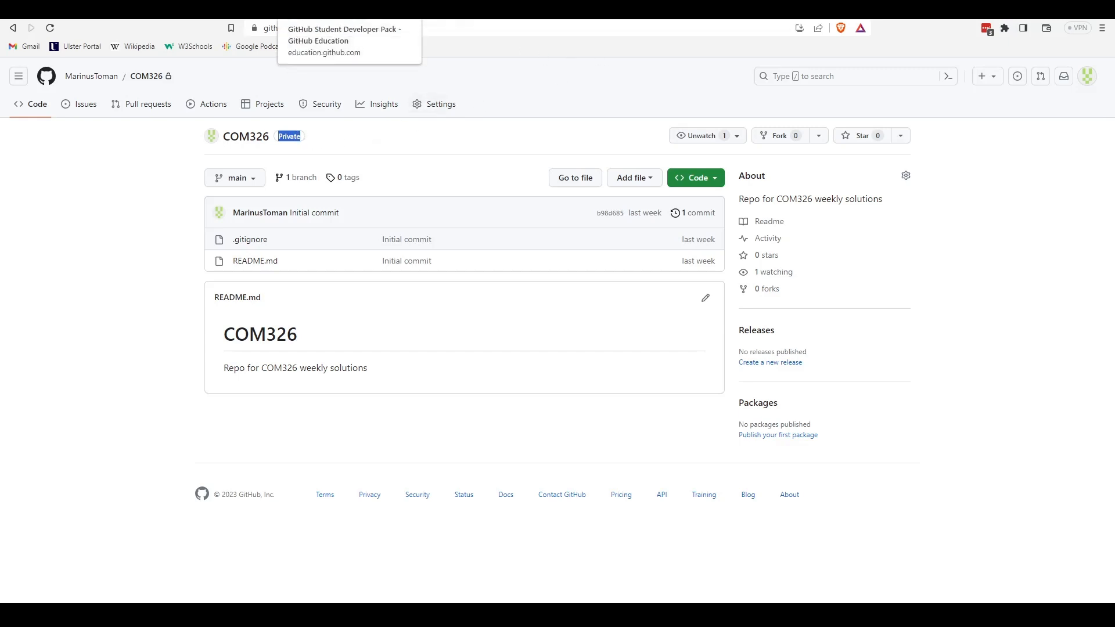
left_click(348, 9)
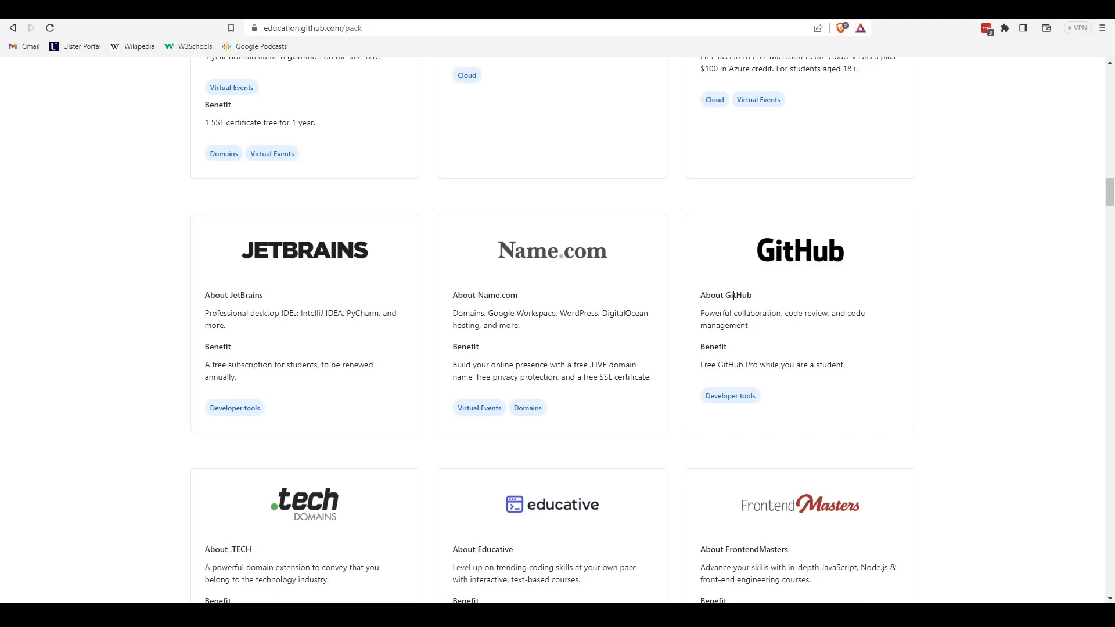
scroll(615, 355, "down", 3)
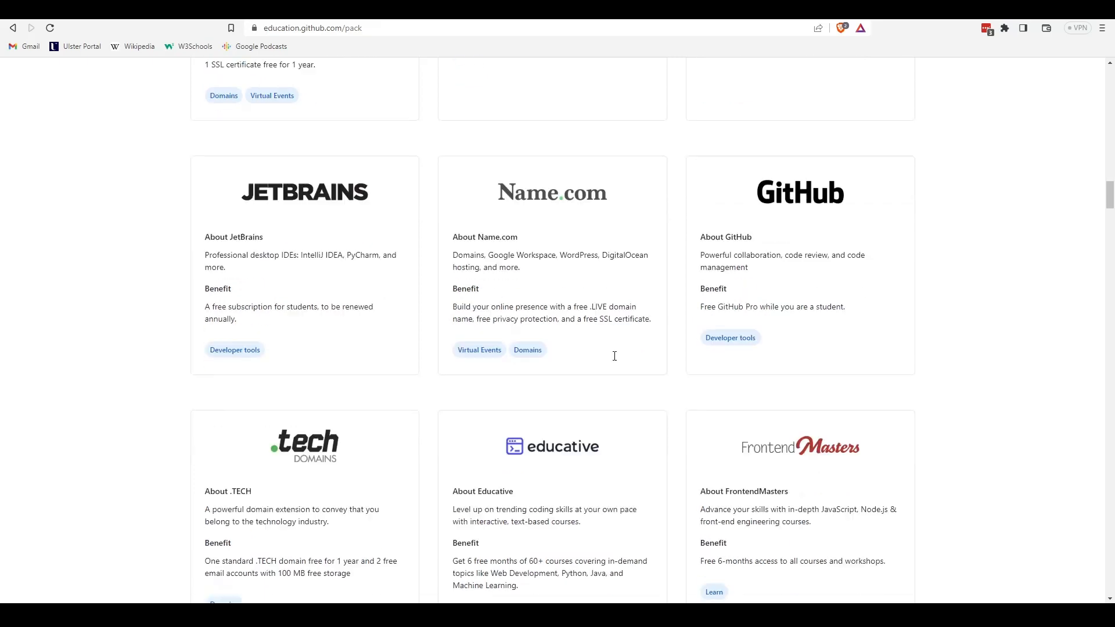
scroll(614, 356, "down", 6)
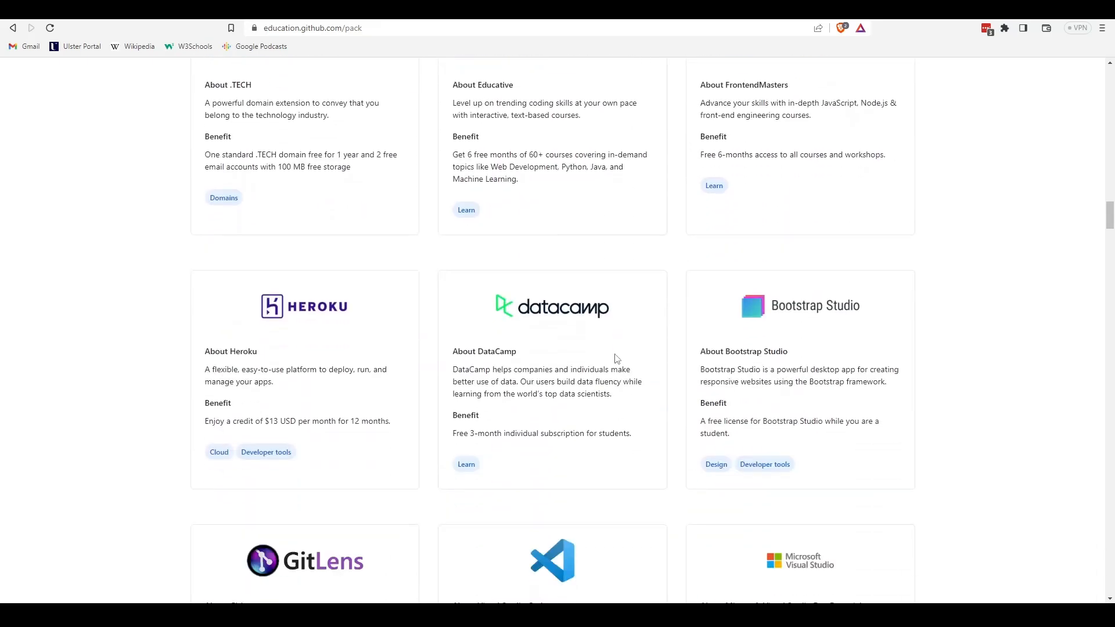
scroll(617, 359, "down", 4)
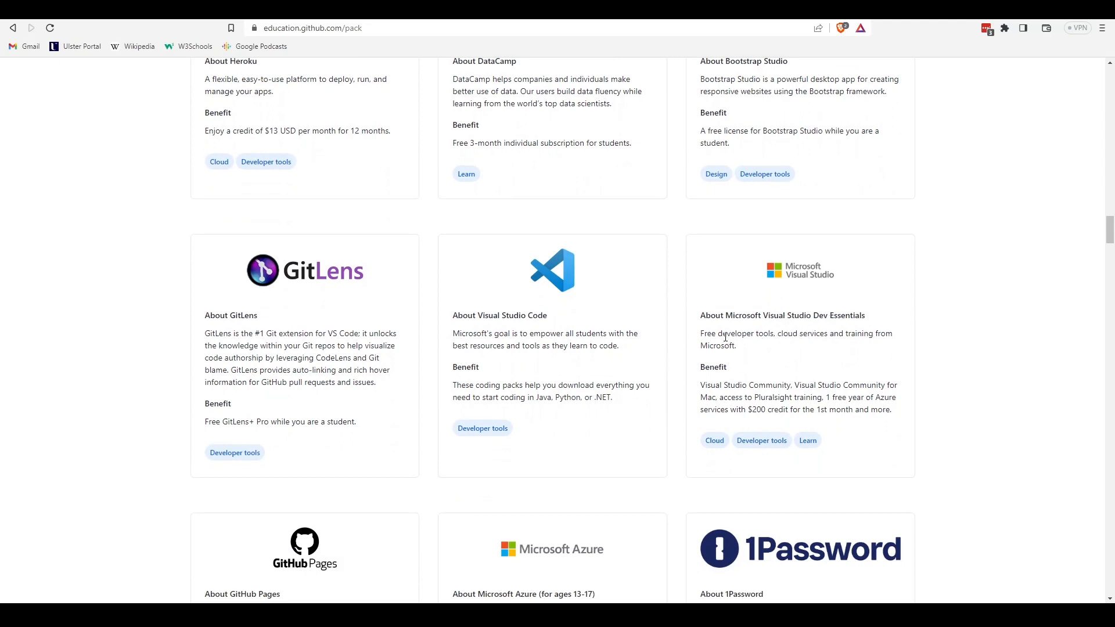
scroll(808, 344, "down", 1)
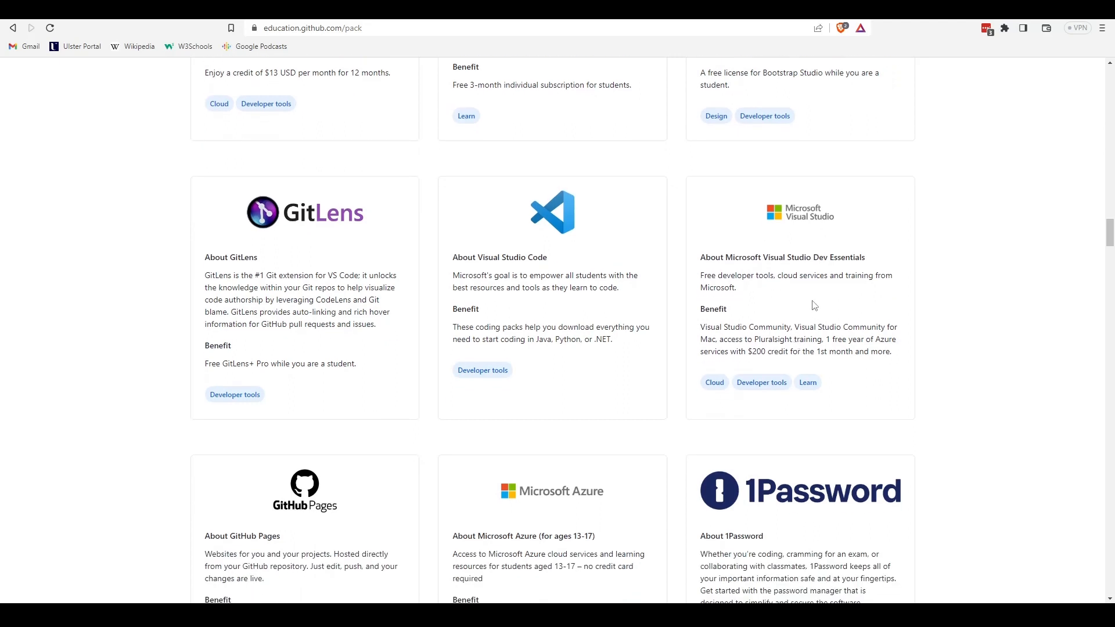
scroll(810, 298, "down", 2)
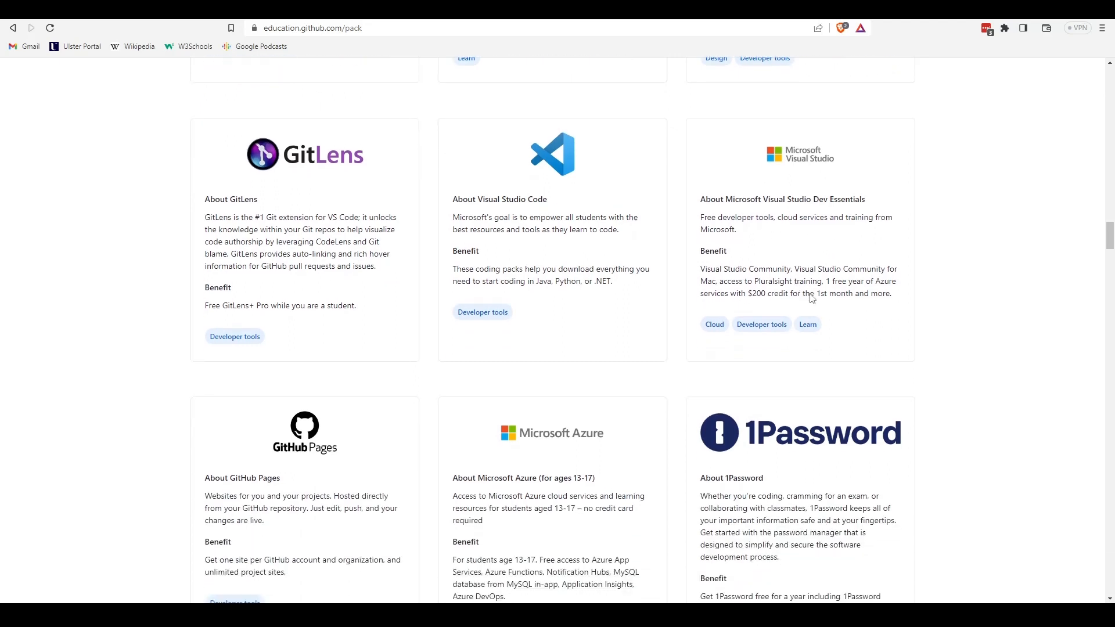
scroll(803, 298, "down", 1)
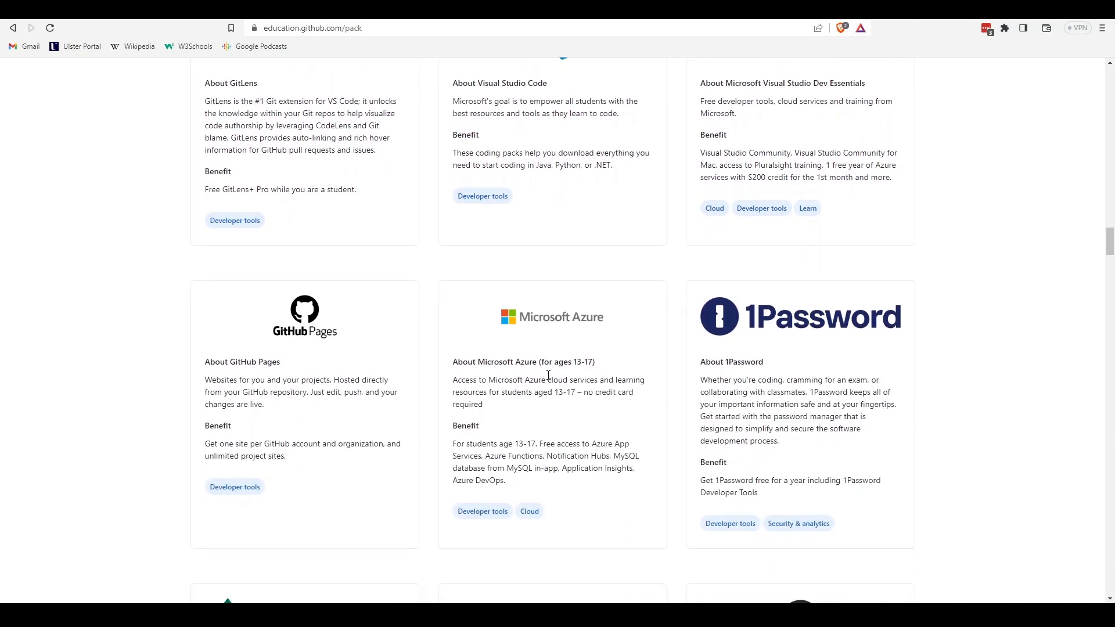
scroll(718, 376, "up", 2)
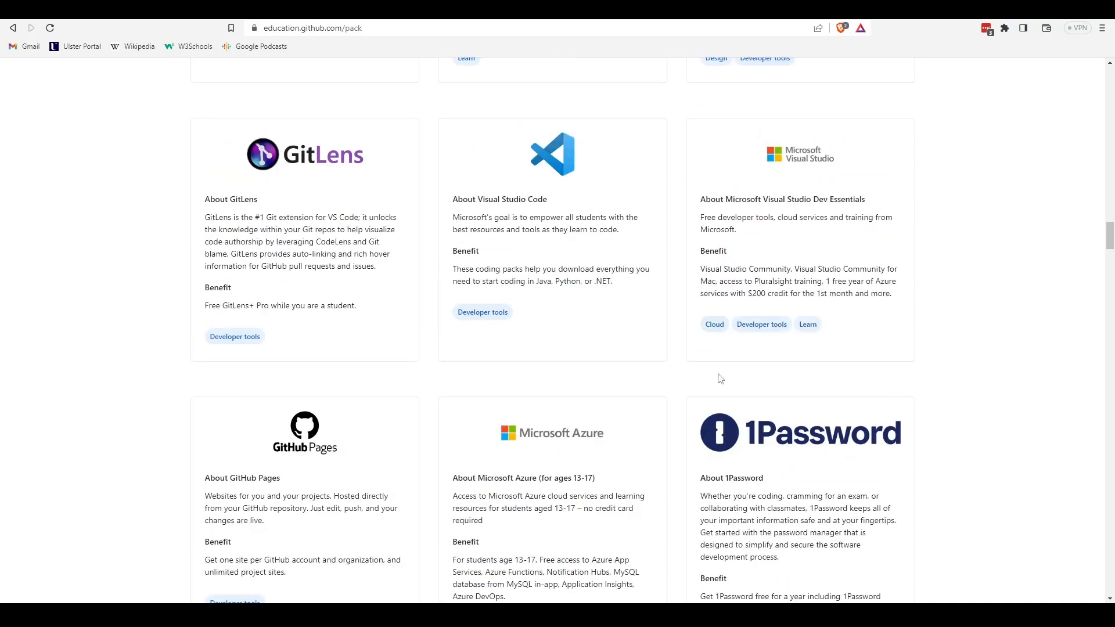
scroll(718, 372, "down", 8)
scroll(718, 370, "down", 15)
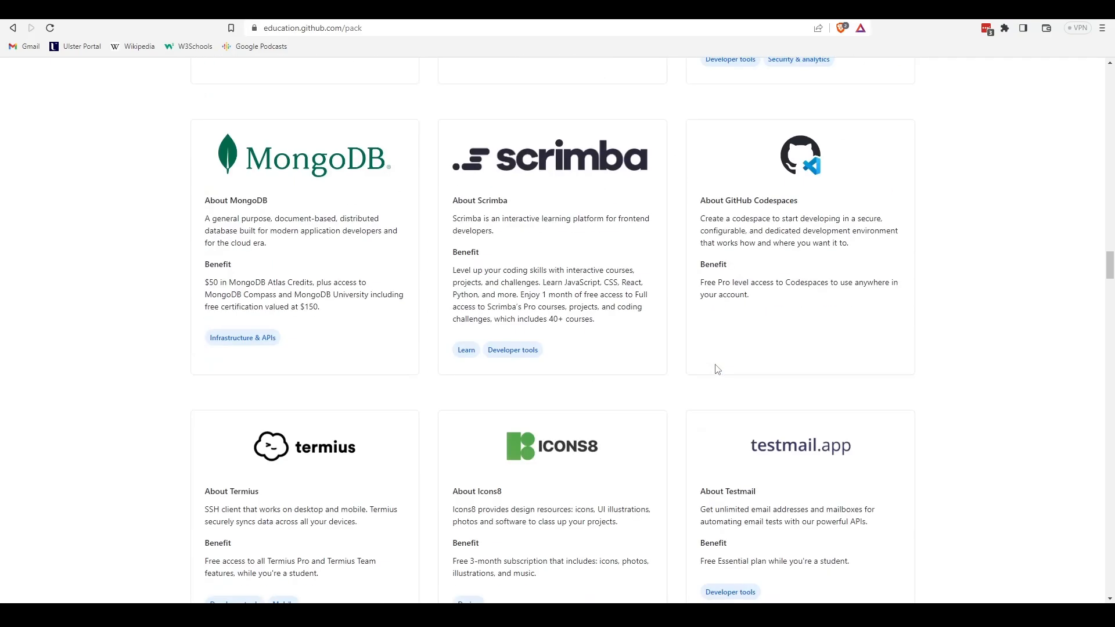
scroll(716, 364, "down", 10)
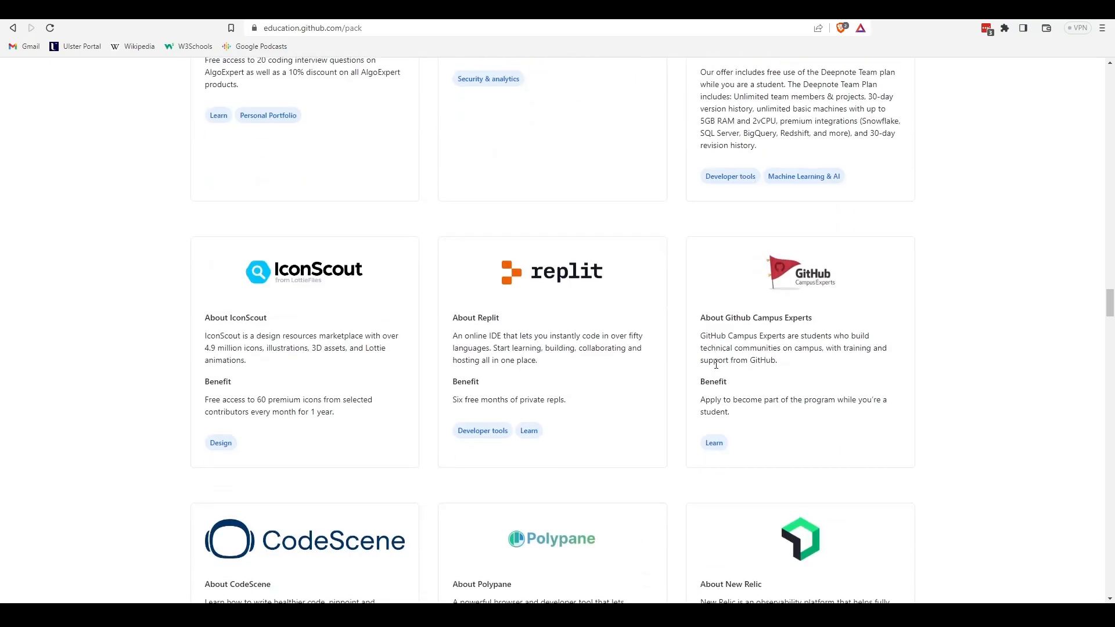
scroll(716, 364, "down", 5)
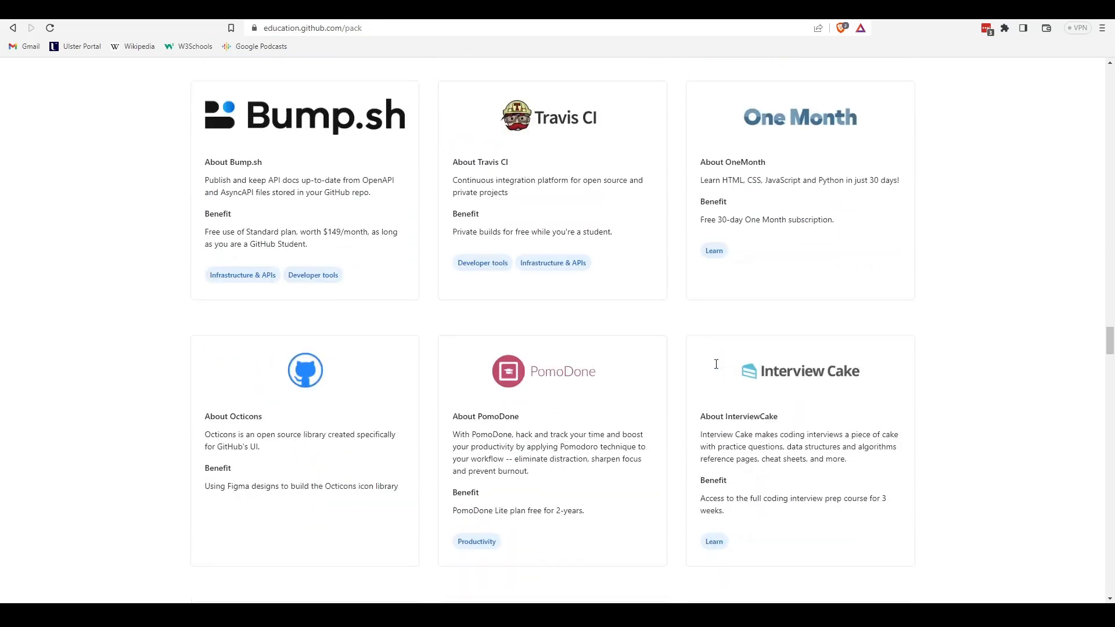
scroll(717, 364, "down", 6)
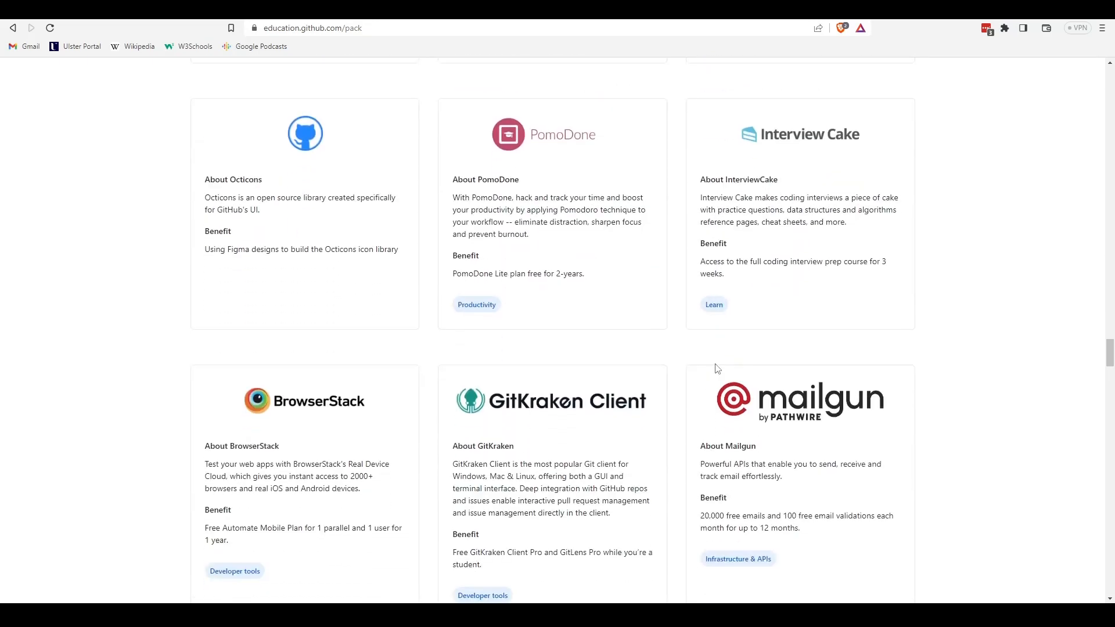
scroll(567, 323, "down", 4)
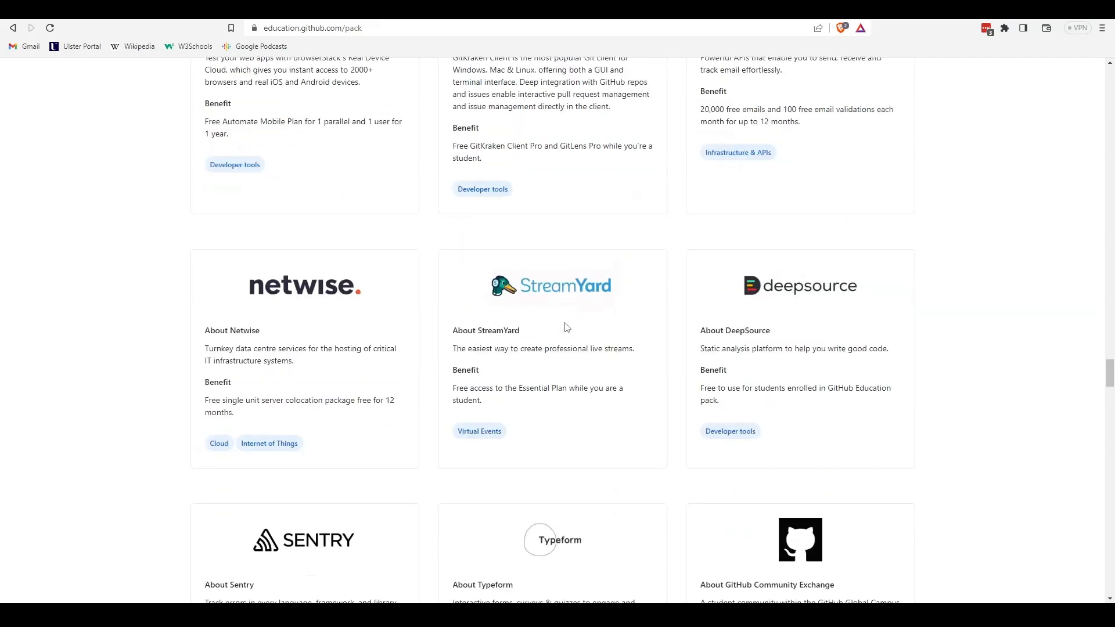
scroll(567, 326, "up", 7)
scroll(568, 325, "up", 8)
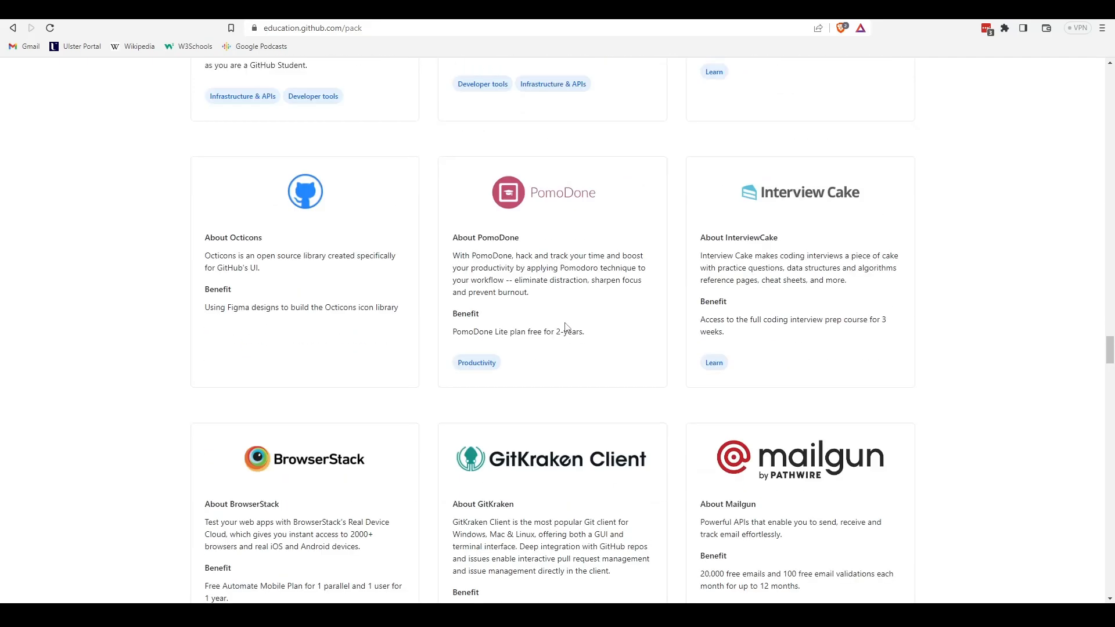
scroll(539, 301, "up", 2)
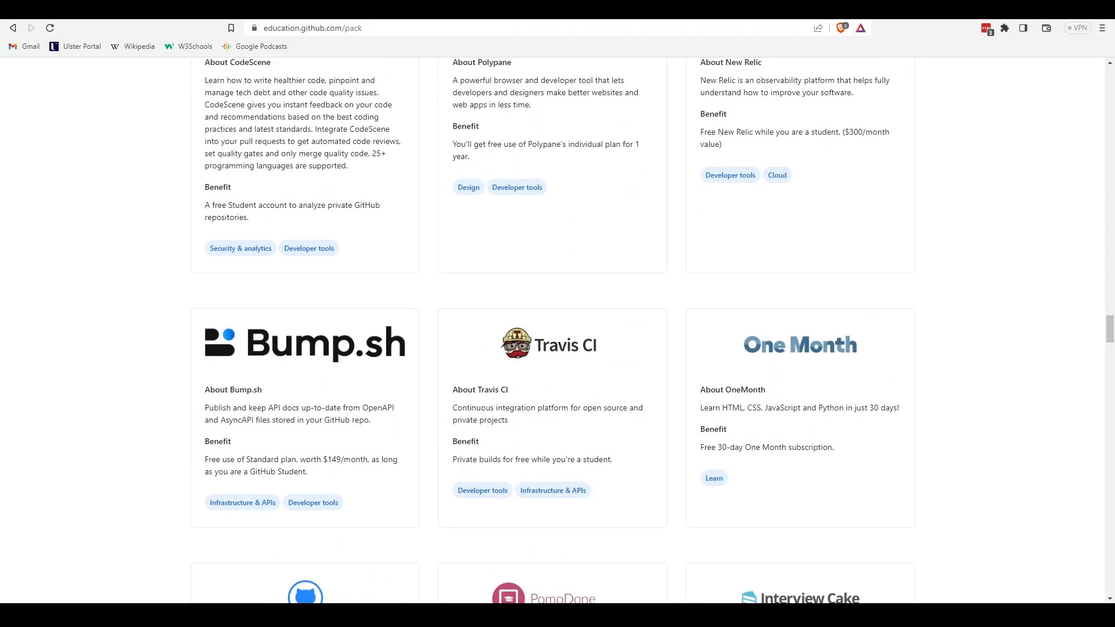
Switch to Visual Studio 2022, open today's recent HelloWorld.sln solution and maximize the window.
left_click(482, 9)
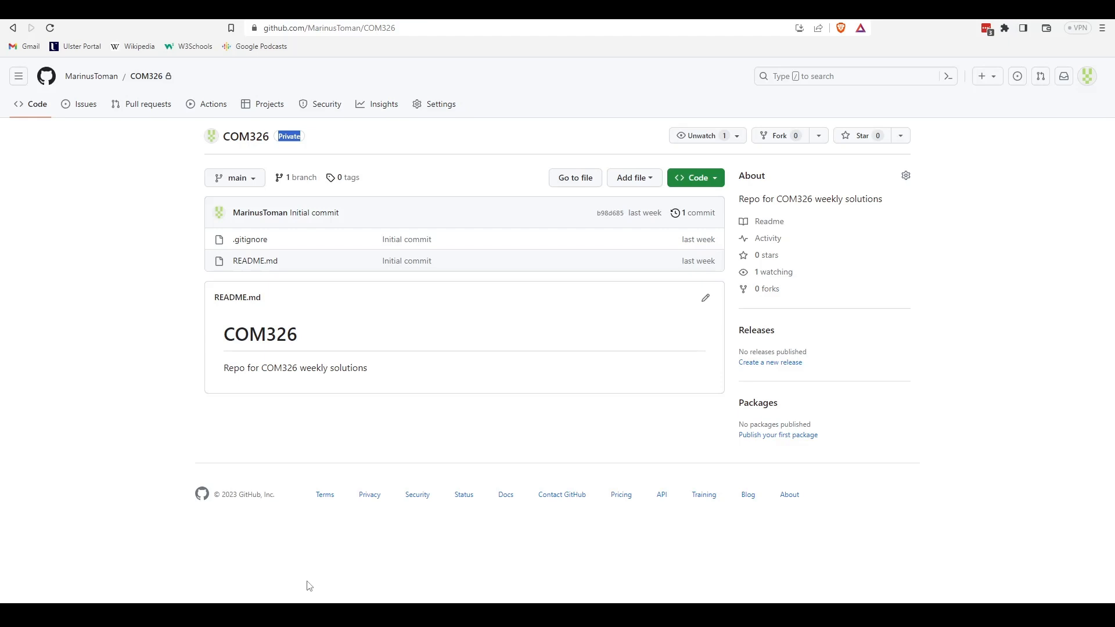
left_click(305, 614)
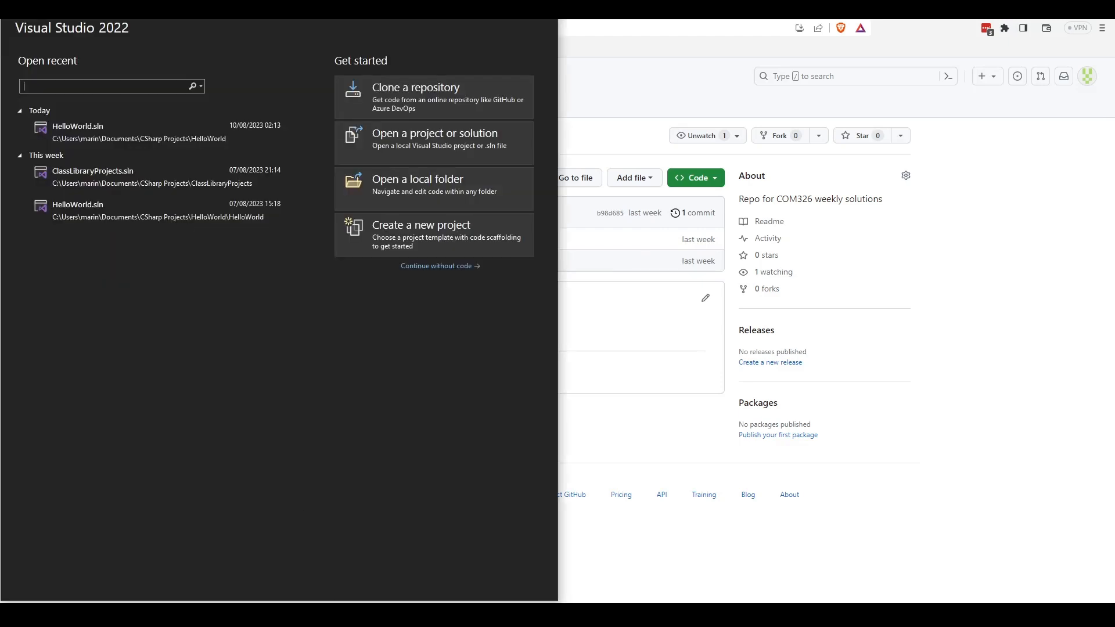
mouse_move(353, 615)
left_click(83, 140)
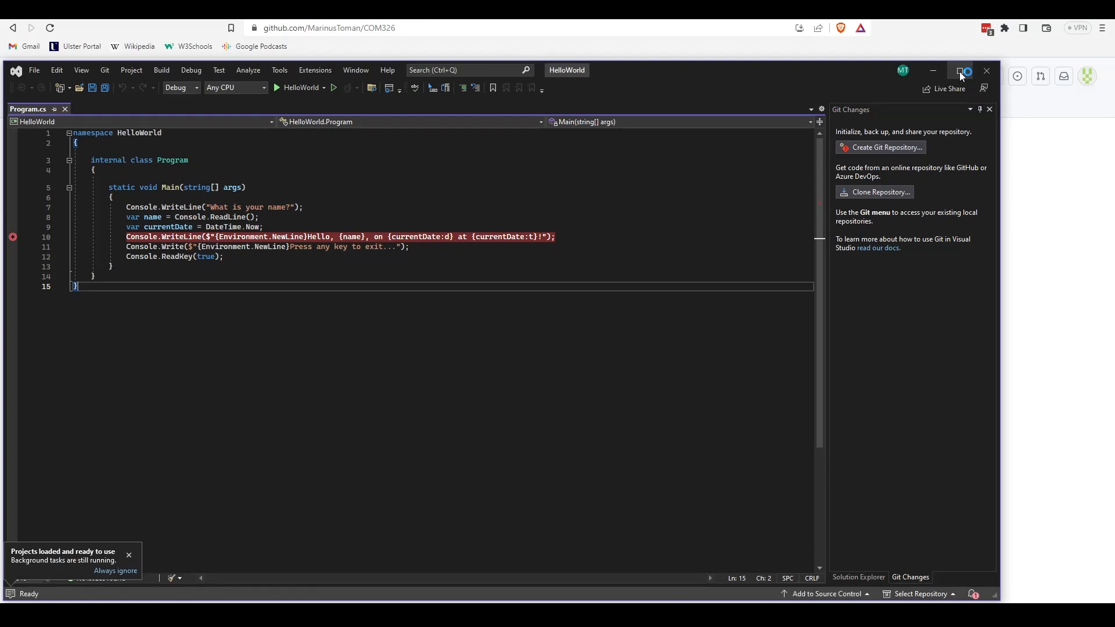
left_click(961, 72)
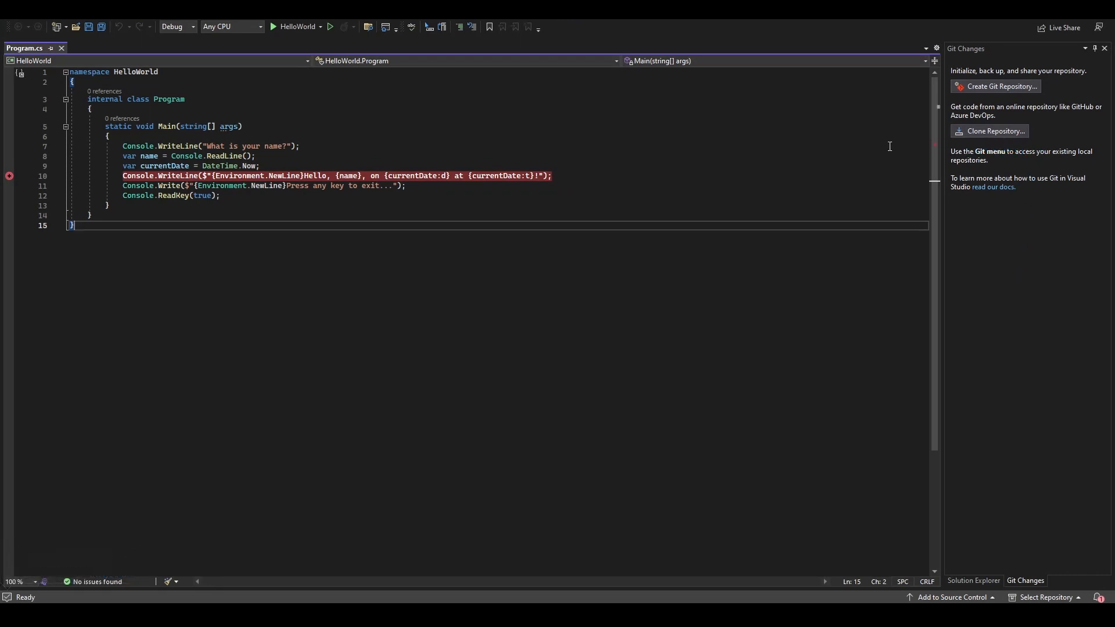
Examine the linked accounts in the account settings and the account types that can be added.
left_click(1019, 19)
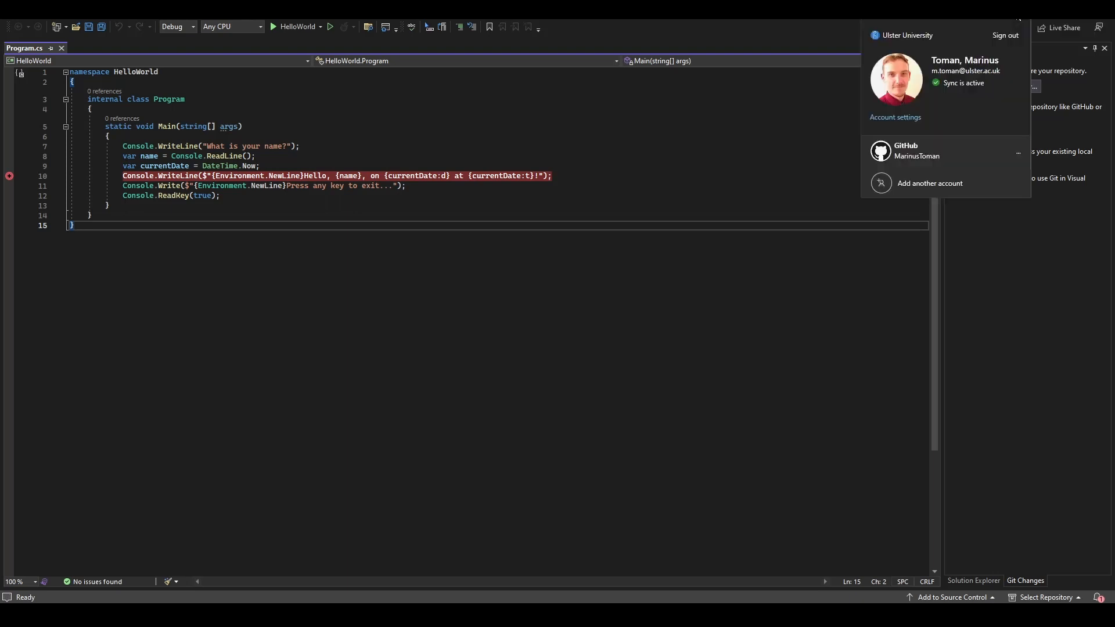
left_click(910, 121)
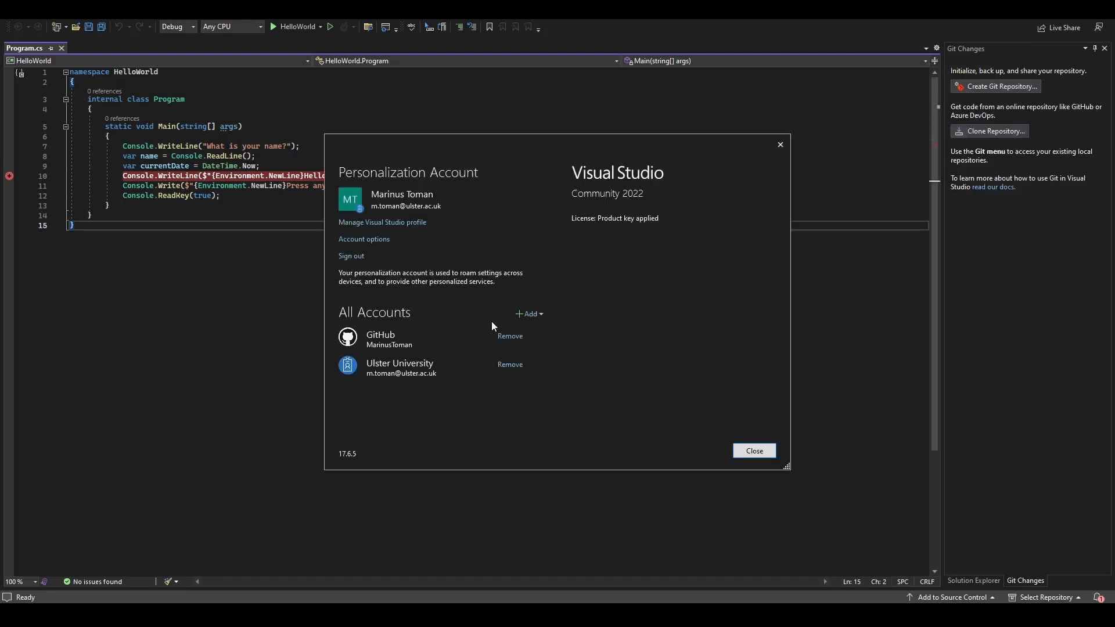
left_click(533, 317)
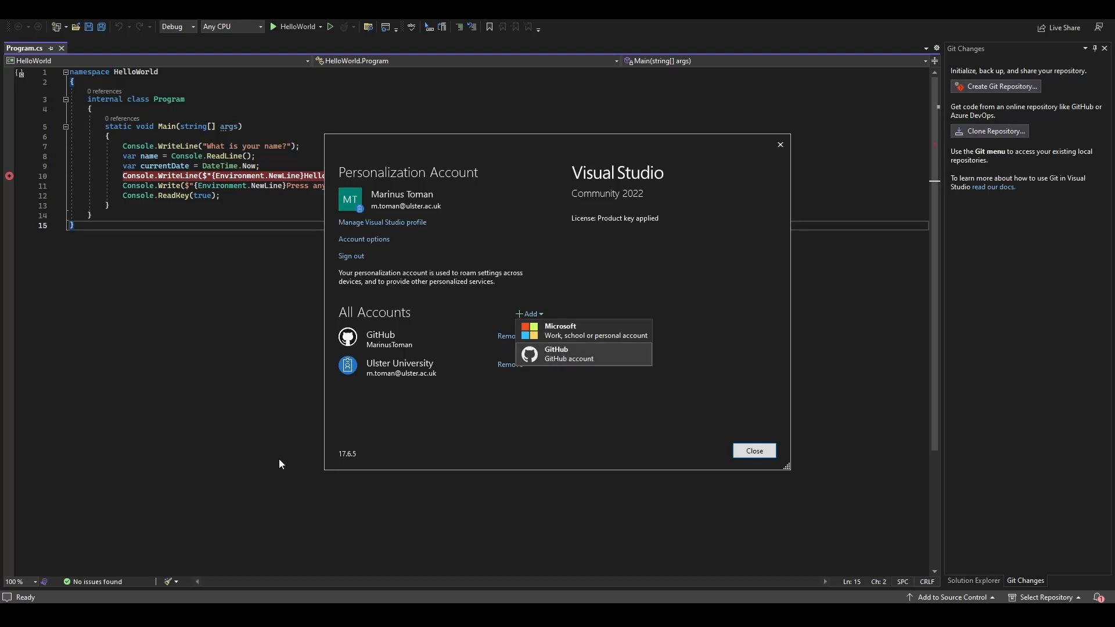
left_click(755, 454)
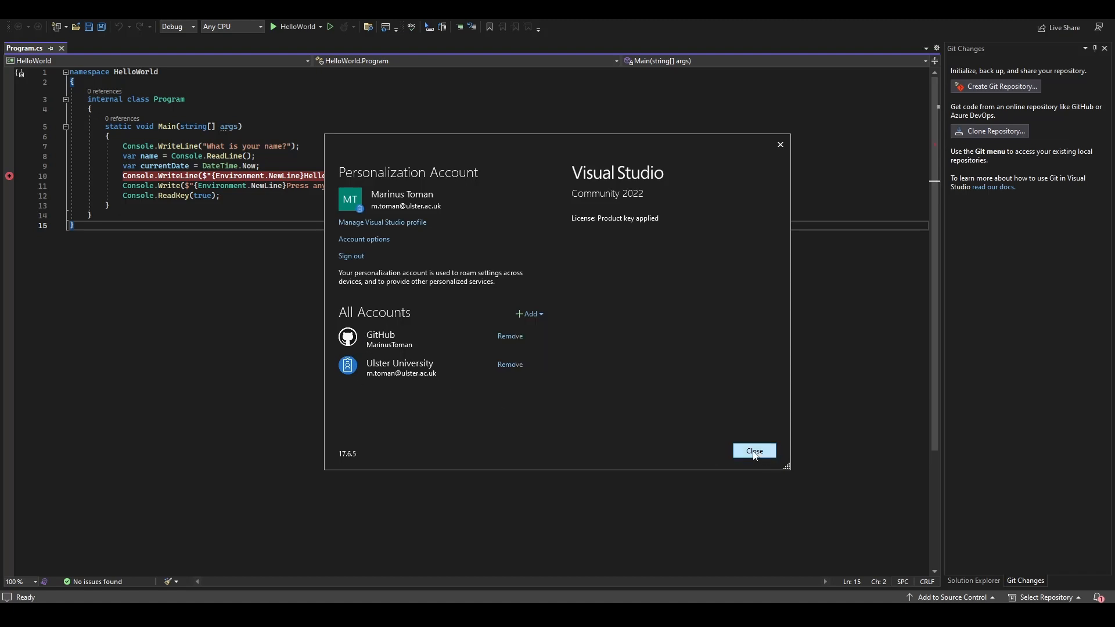
left_click(754, 454)
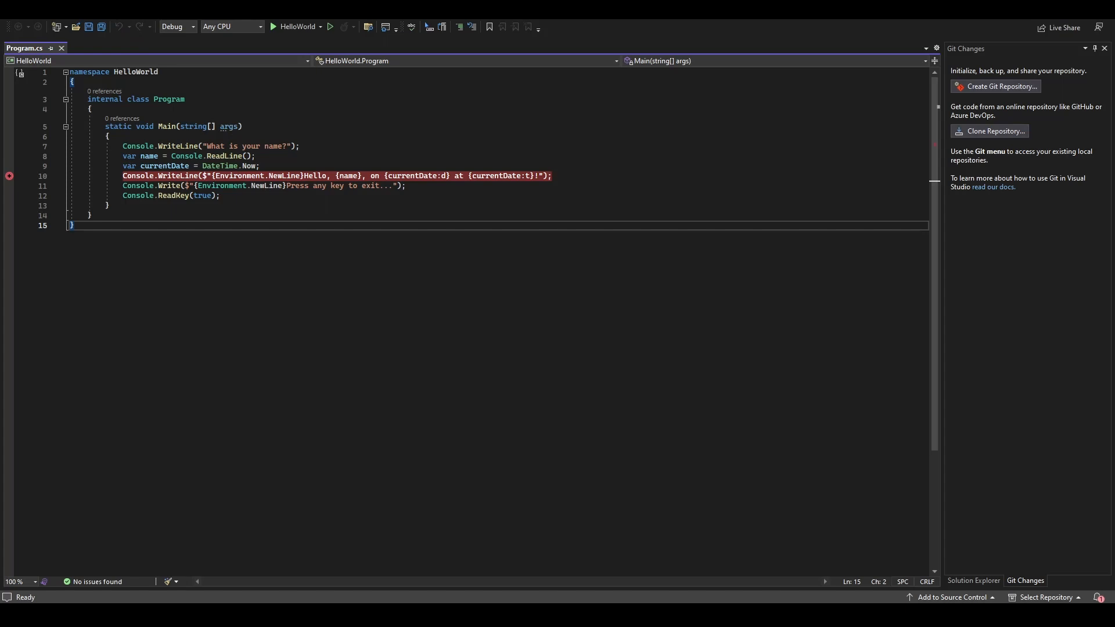
left_click(100, 9)
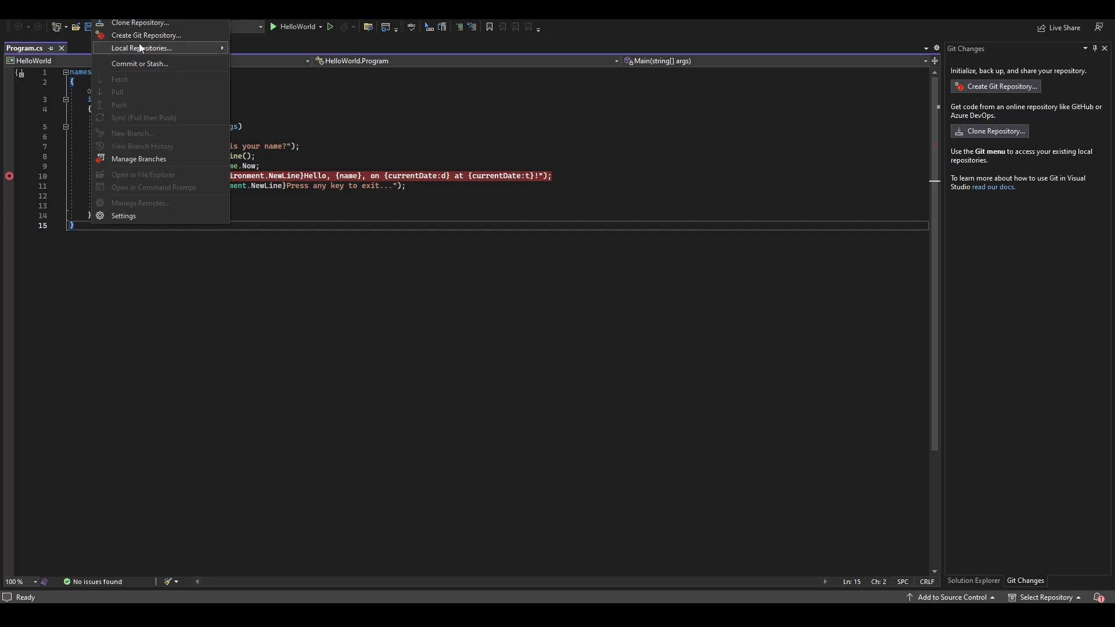
mouse_move(133, 49)
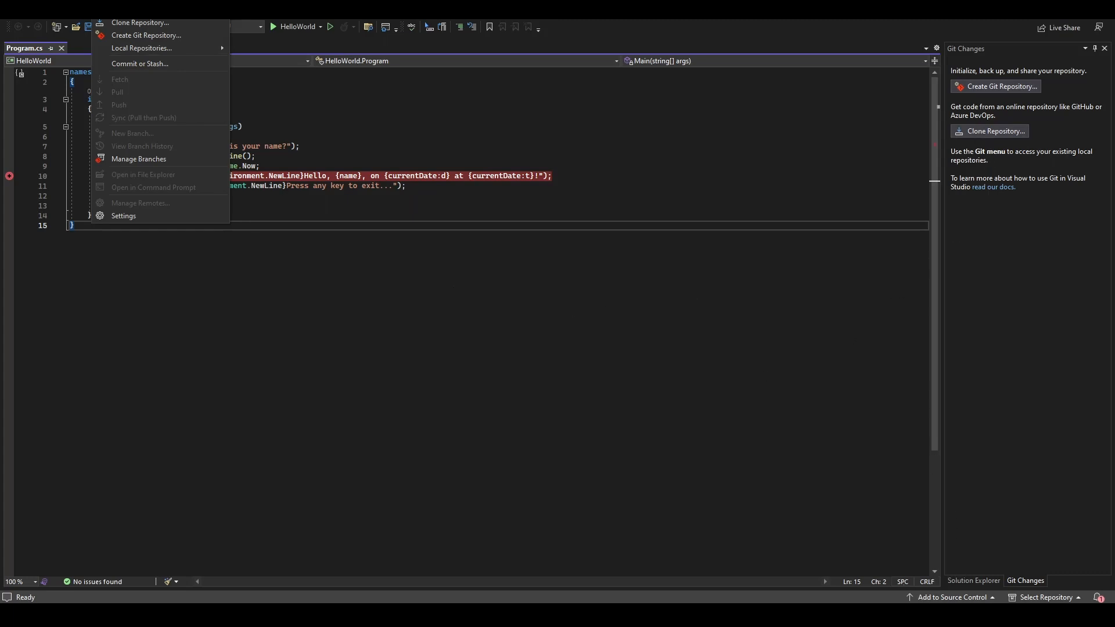
left_click(823, 477)
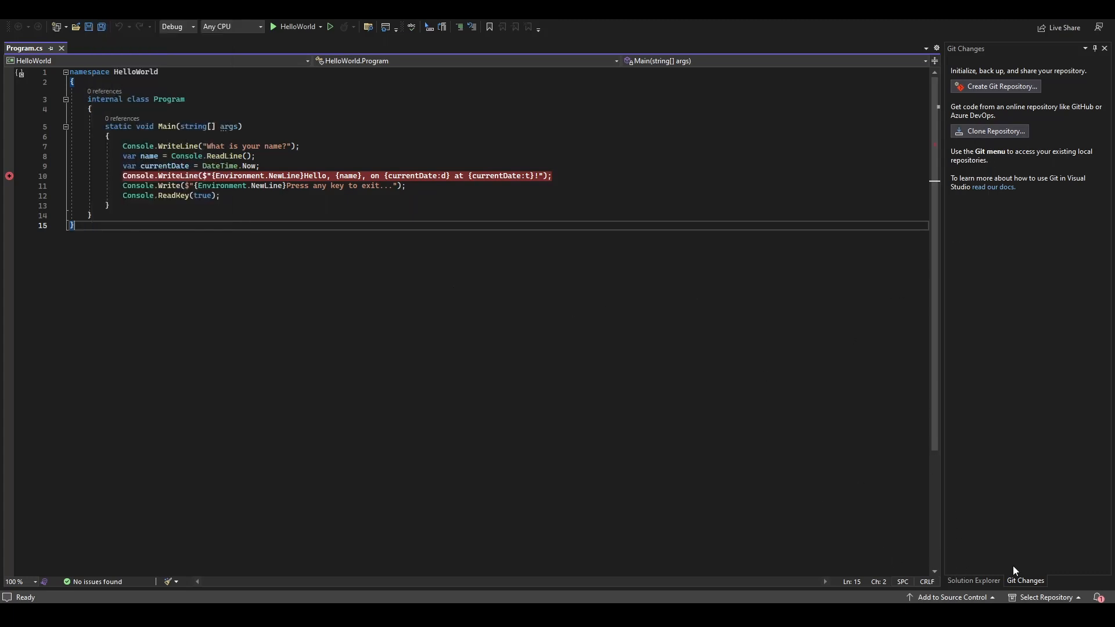
Look at the HelloWorld solution's files and Git changes, then show the COM326 repository's clone options on GitHub.
left_click(981, 581)
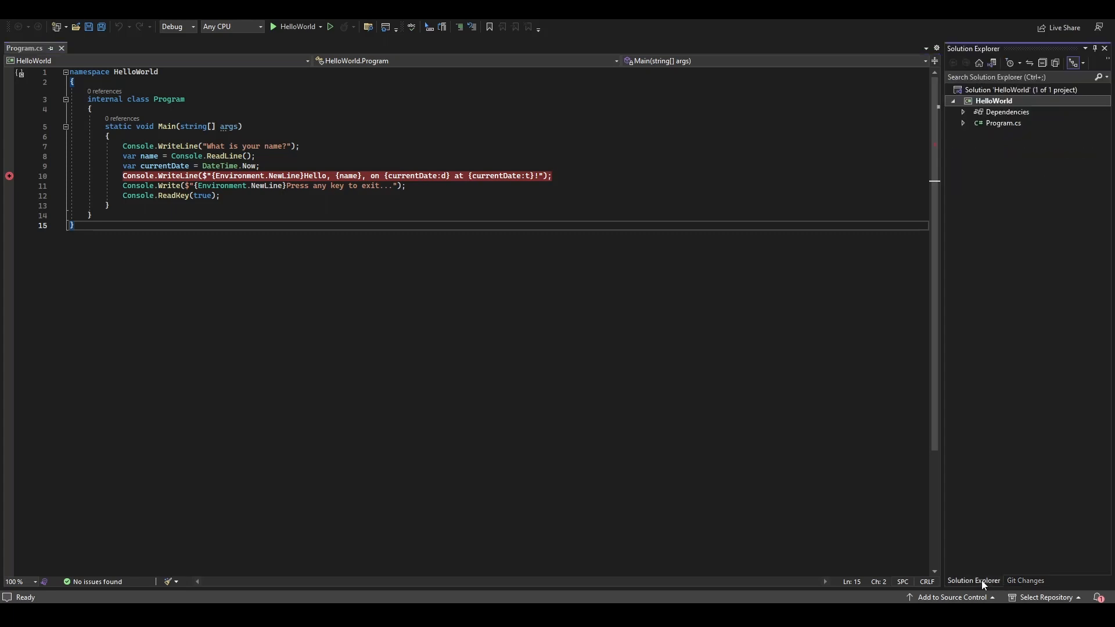
left_click(1021, 581)
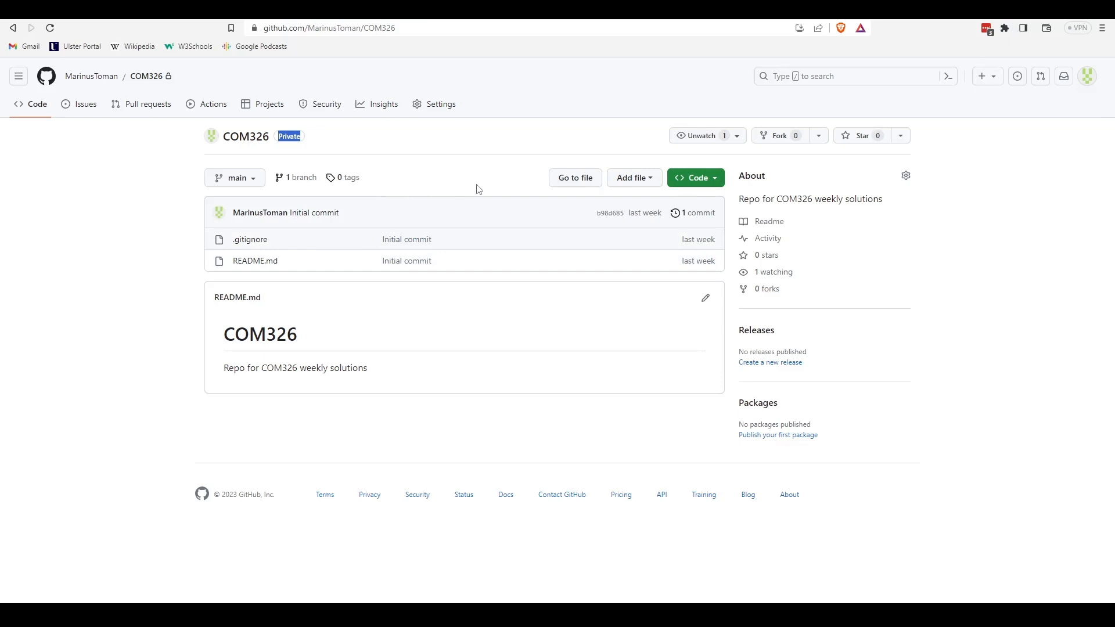
left_click(704, 179)
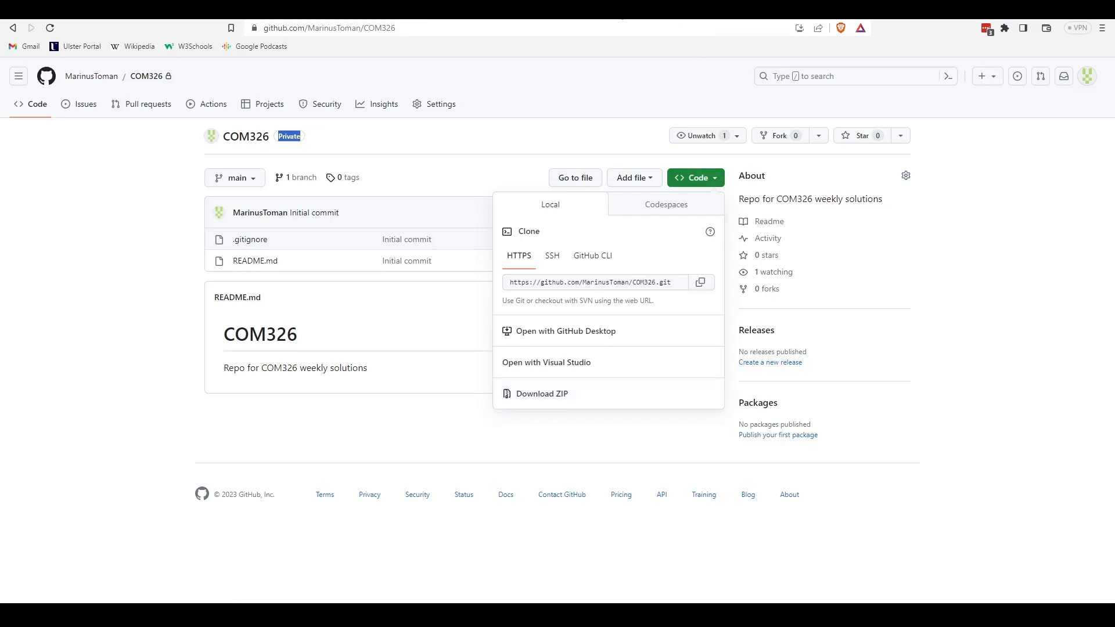
Examine the GitHub Desktop download page and its app preview, then return to the COM326 repository and dismiss its clone options.
left_click(598, 10)
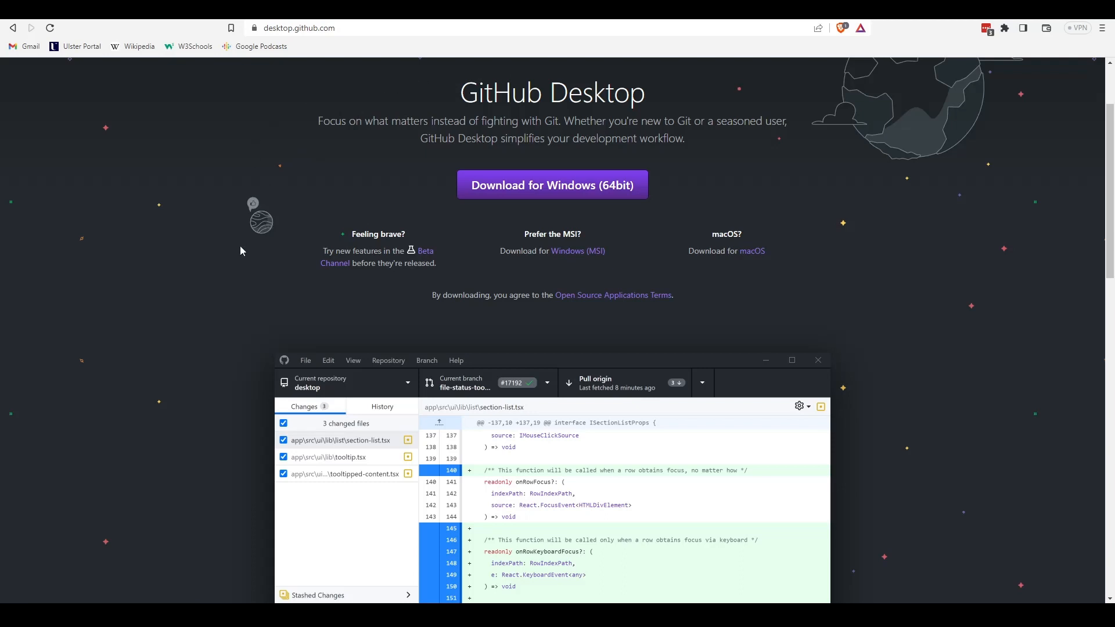
scroll(242, 251, "down", 3)
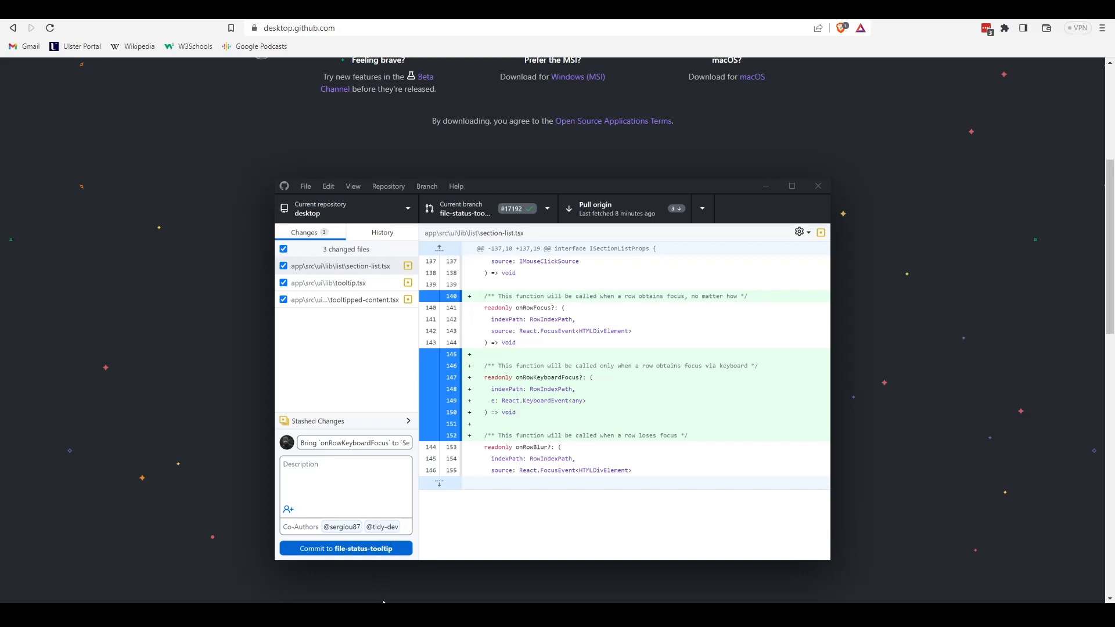
scroll(212, 452, "up", 1)
scroll(212, 452, "up", 1)
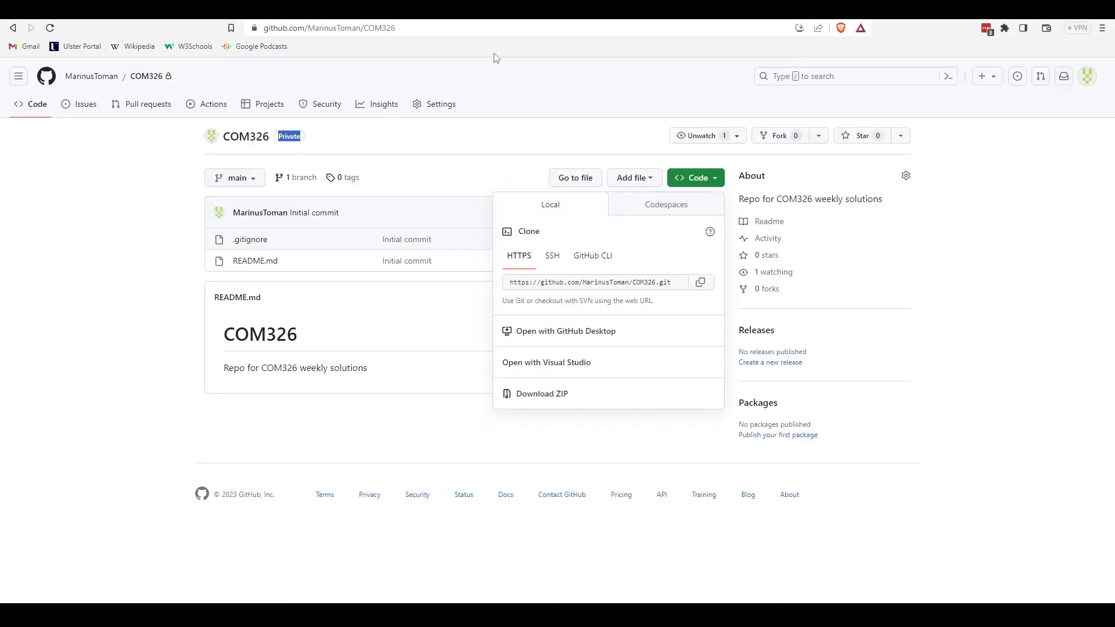
left_click(178, 307)
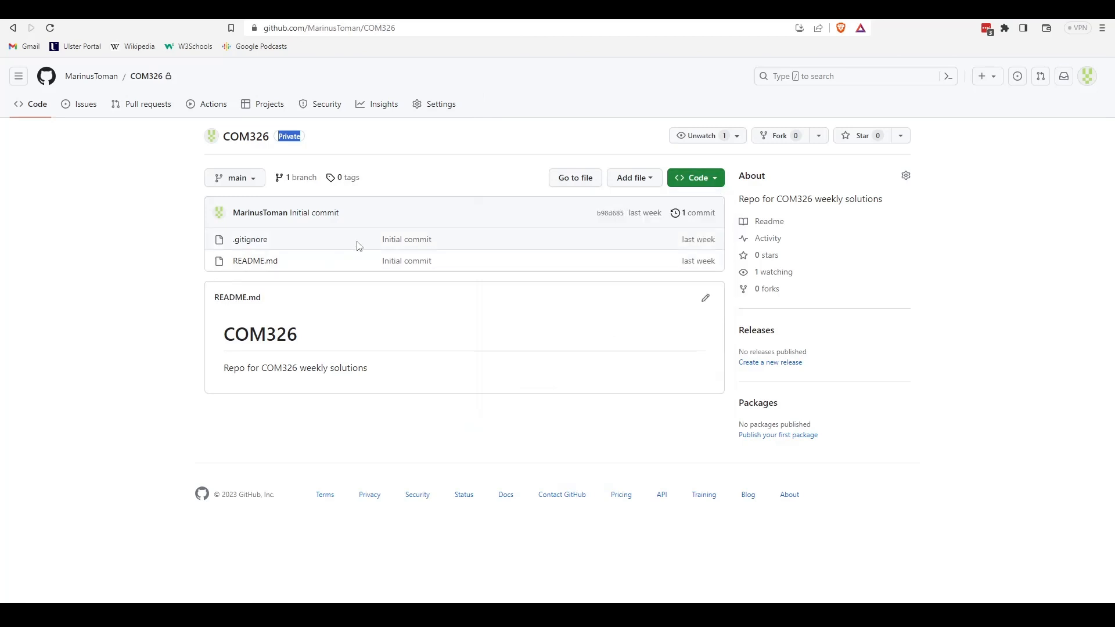
Copy the COM326 repository's HTTPS clone URL from GitHub and switch to GitHub Desktop.
left_click(376, 615)
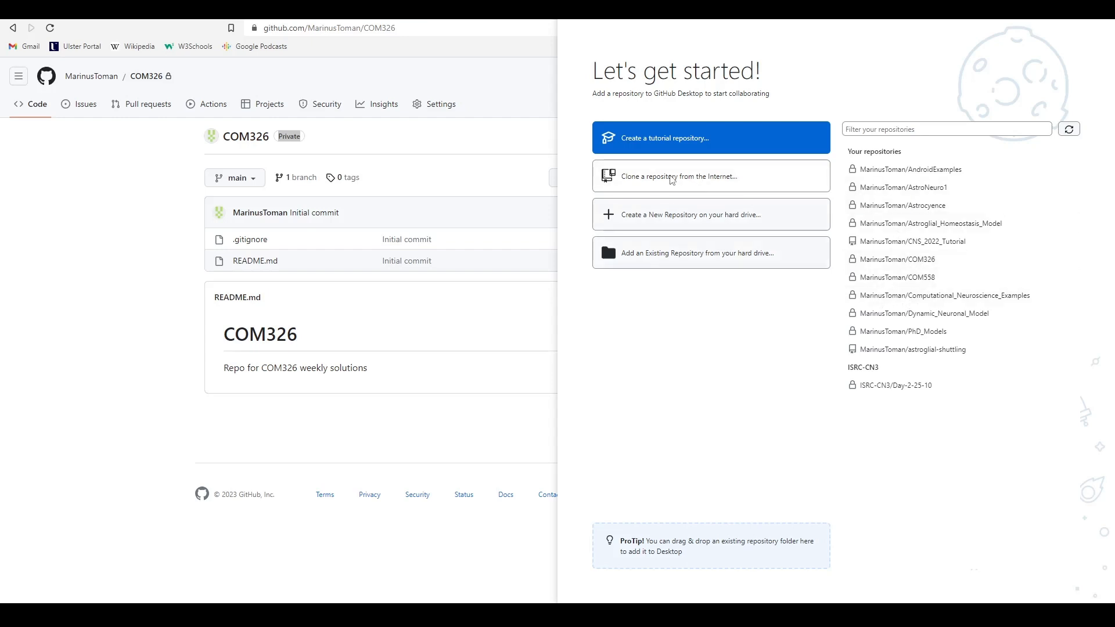
left_click(179, 424)
left_click(717, 177)
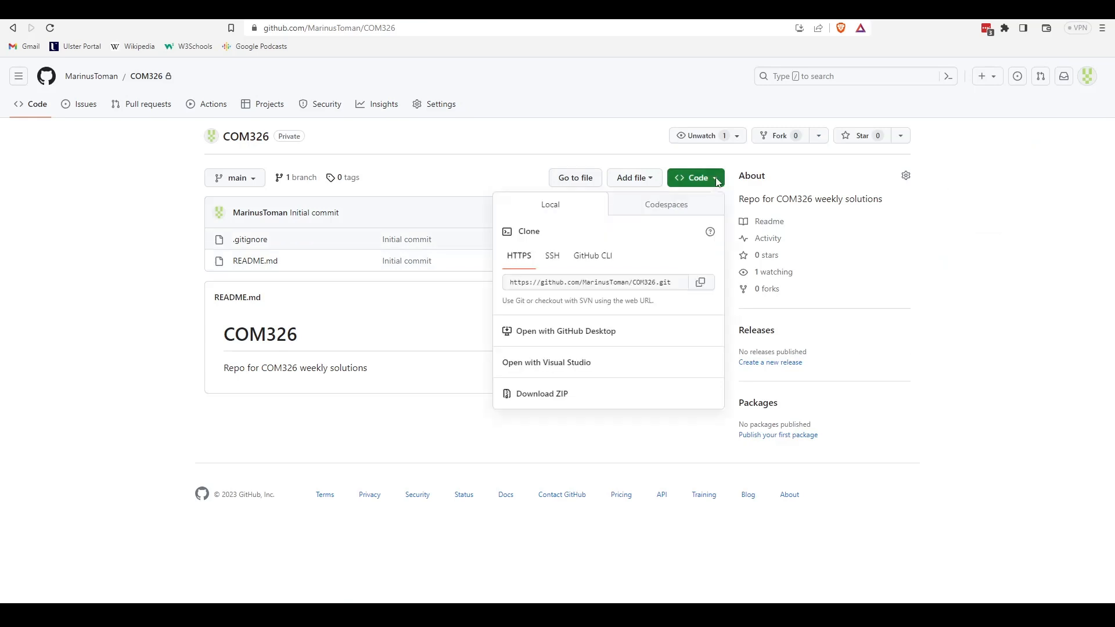
left_click(701, 284)
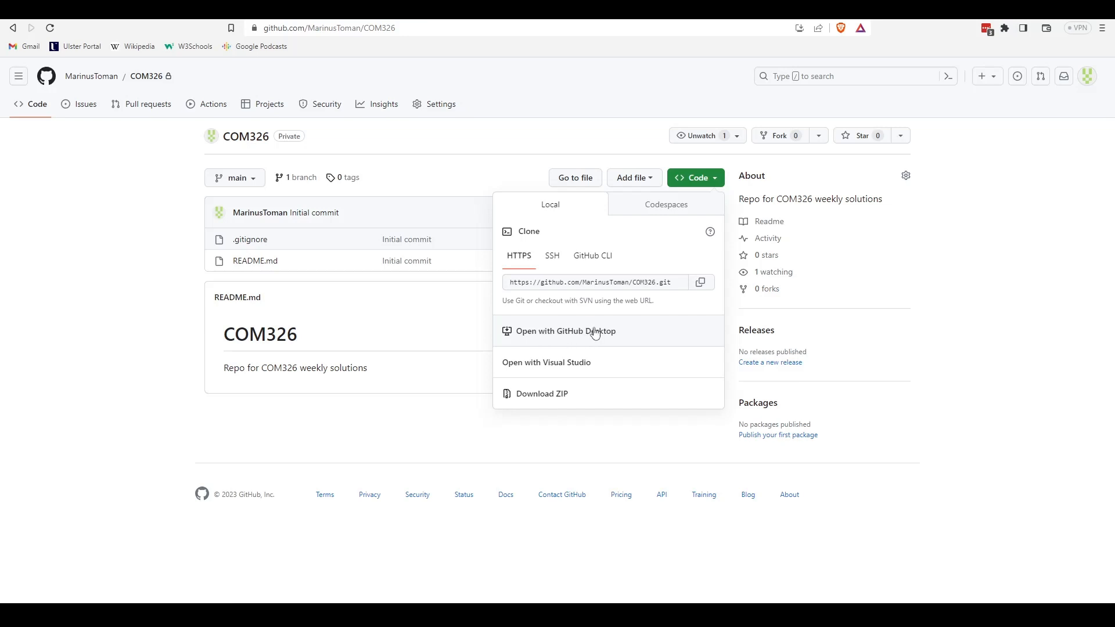
left_click(649, 337)
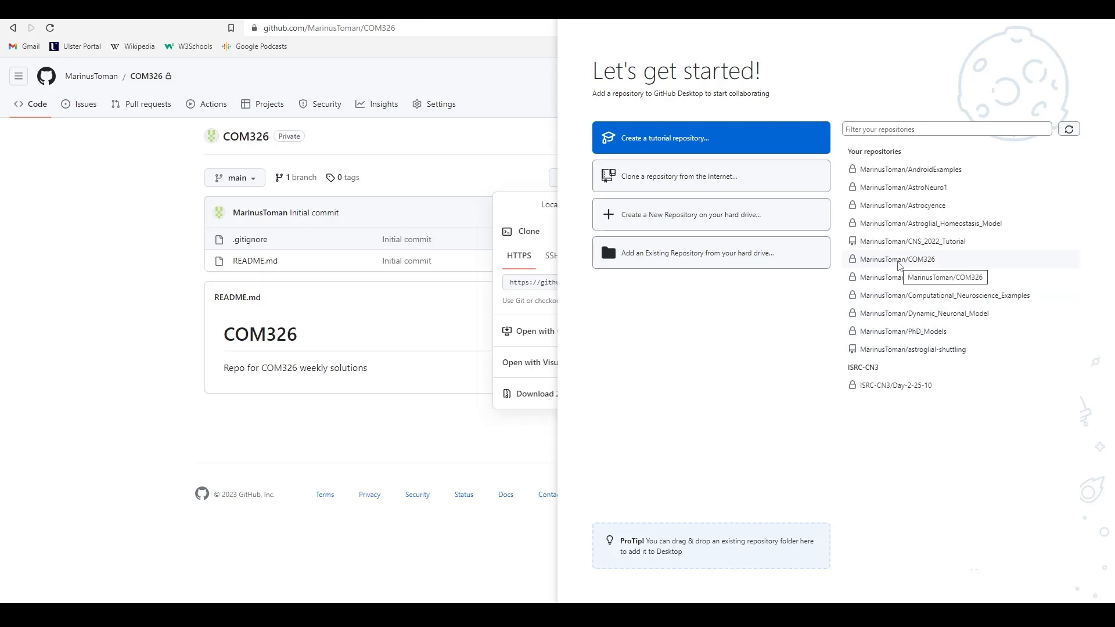
Clone the COM326 repository from its GitHub URL into the local Documents\GitHub\COM326 folder.
left_click(899, 265)
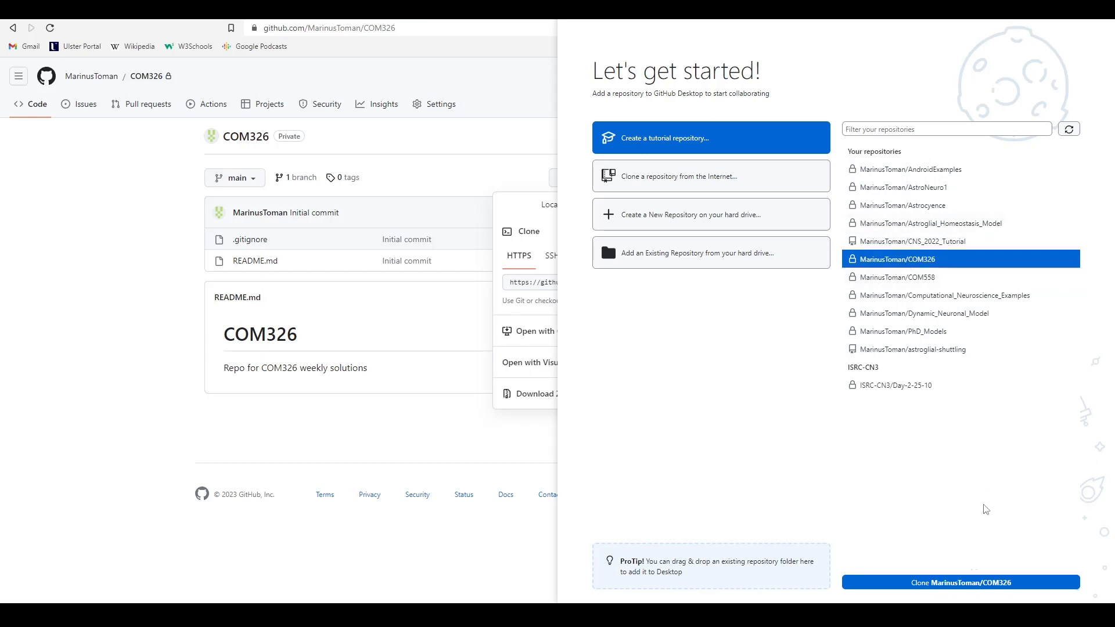
left_click(964, 583)
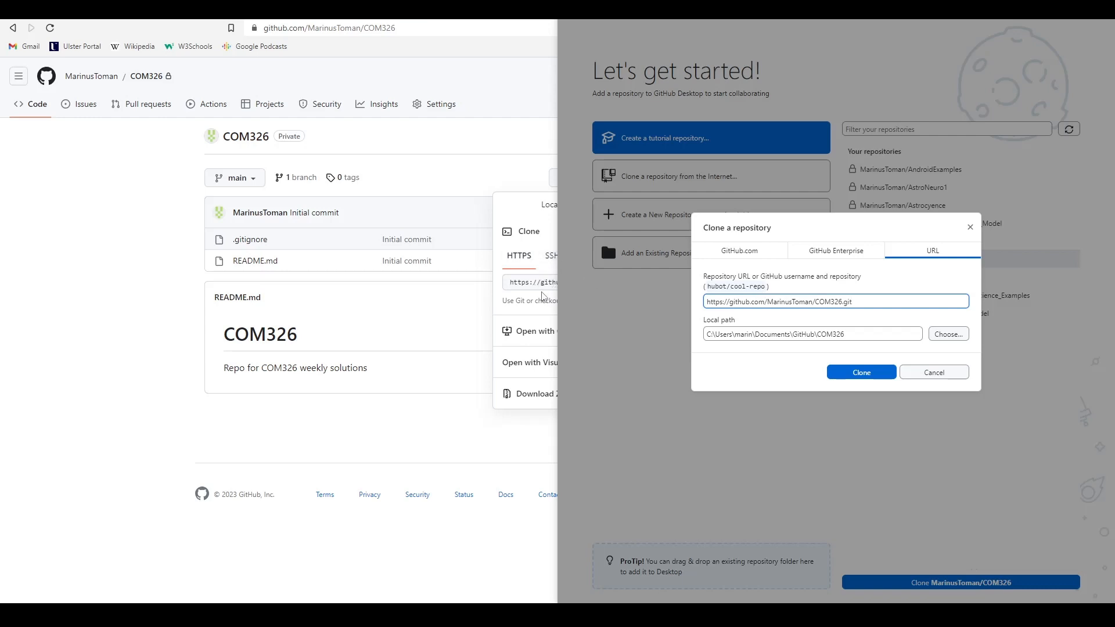
left_click(553, 243)
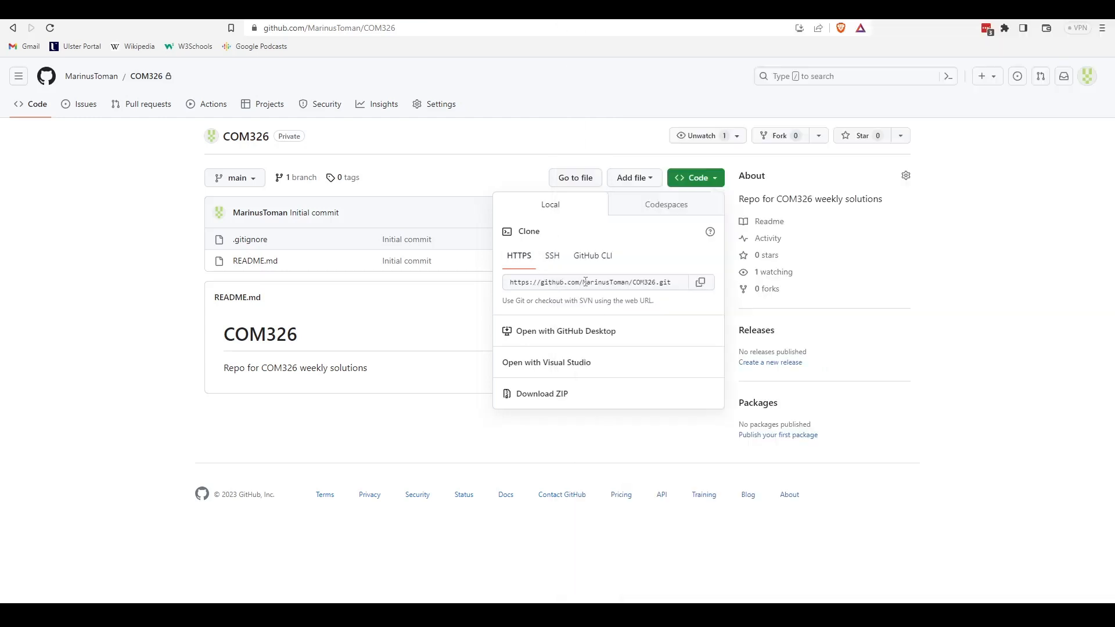
key("alt+Tab")
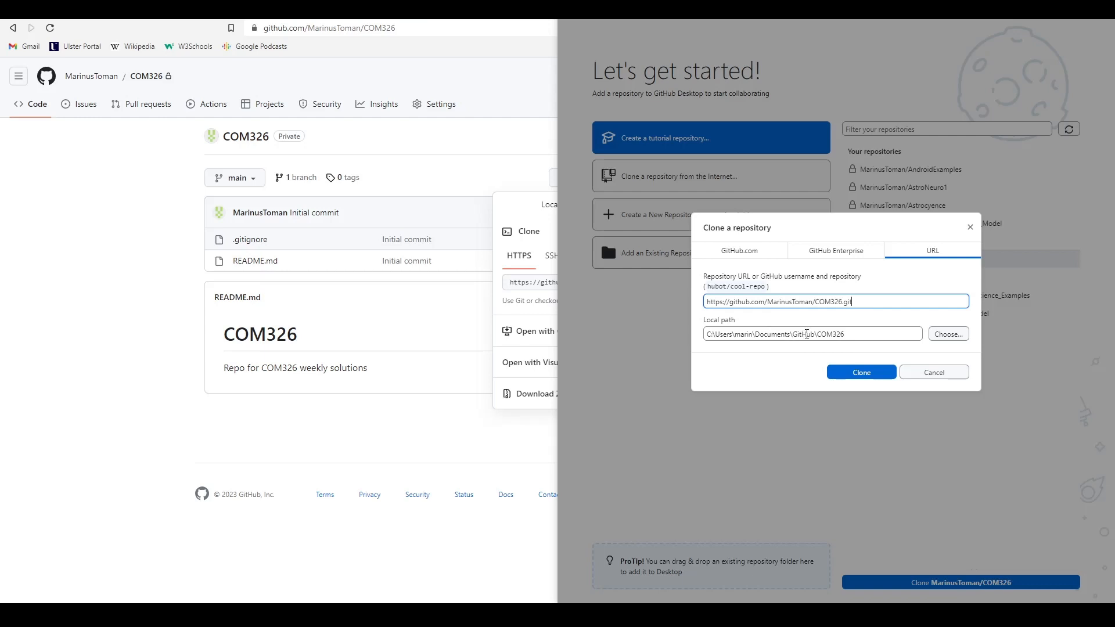
double_click(807, 334)
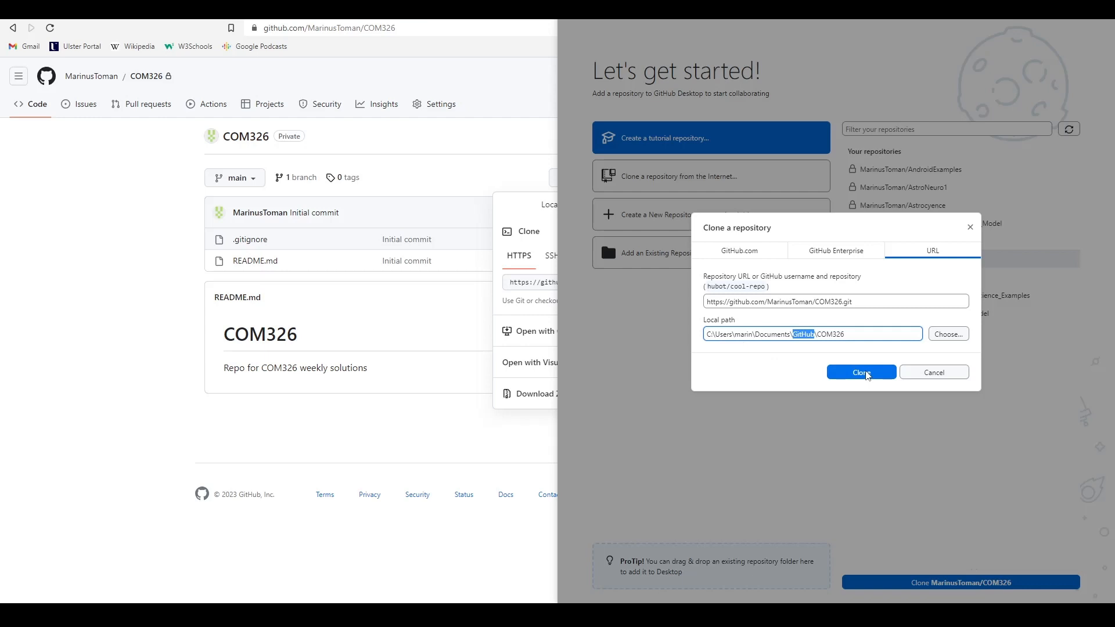
left_click(868, 375)
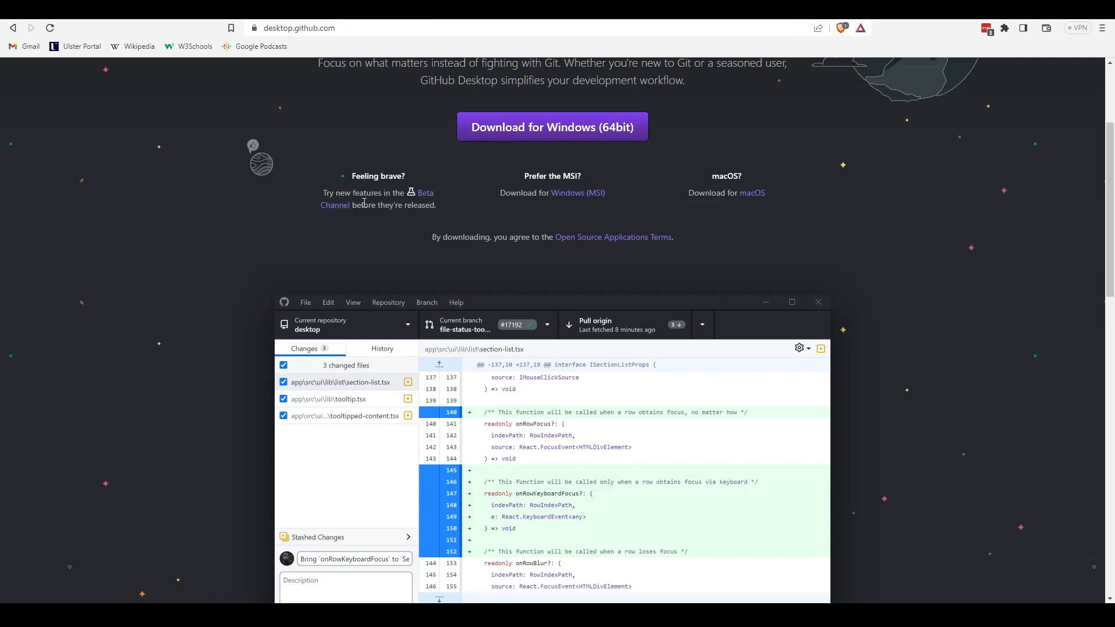
Open the GitKraken vs GitHub Desktop page in the browser and examine its feature comparison table.
left_click(772, 10)
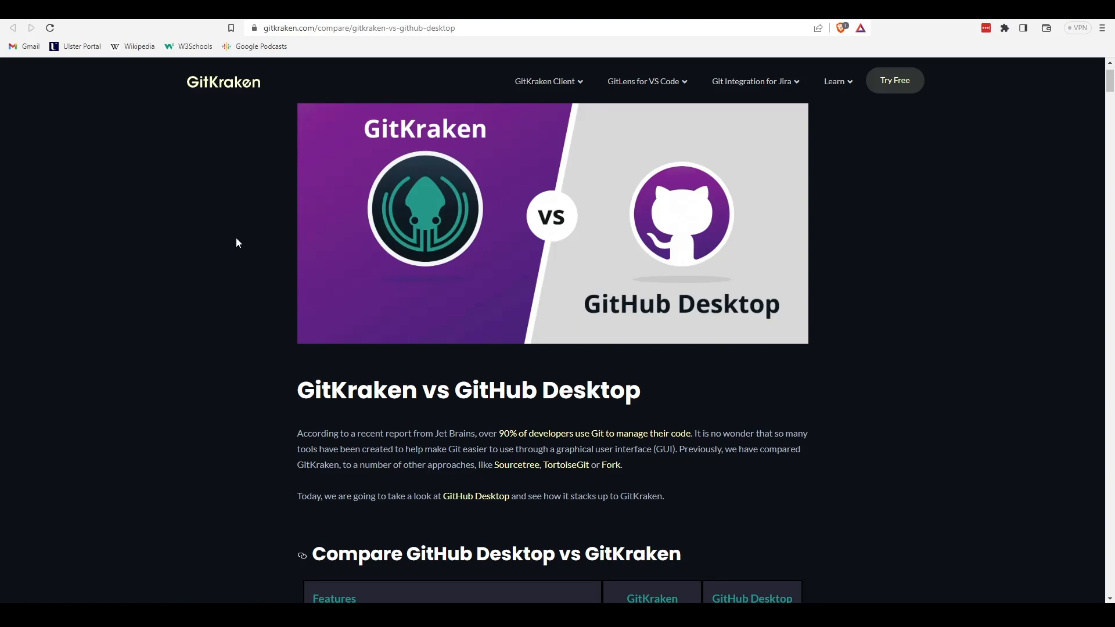
scroll(237, 238, "down", 3)
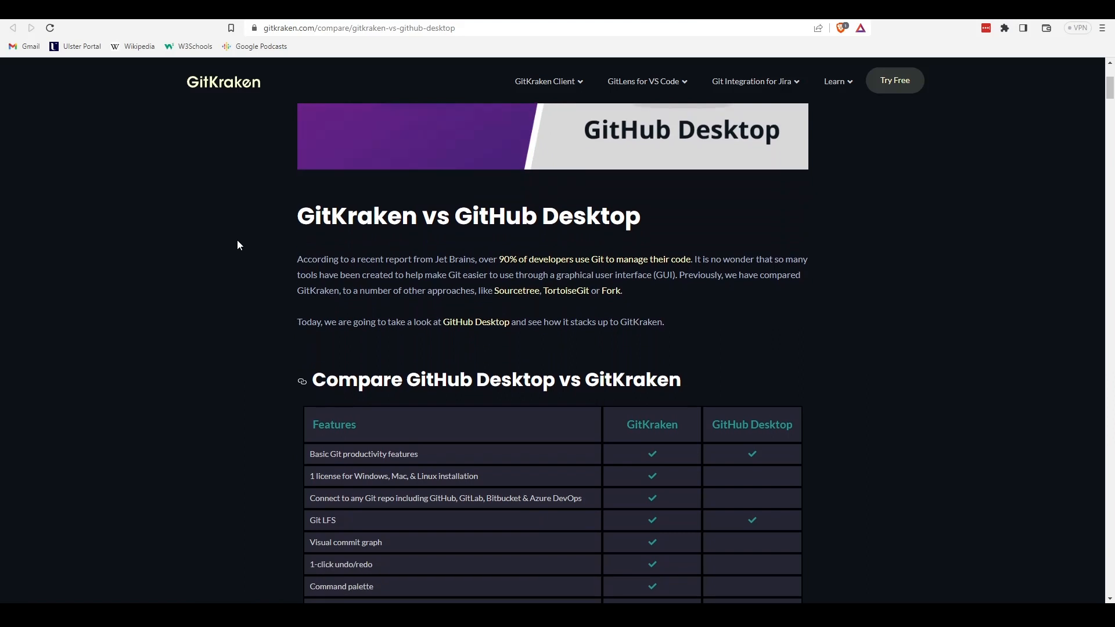
scroll(238, 245, "down", 1)
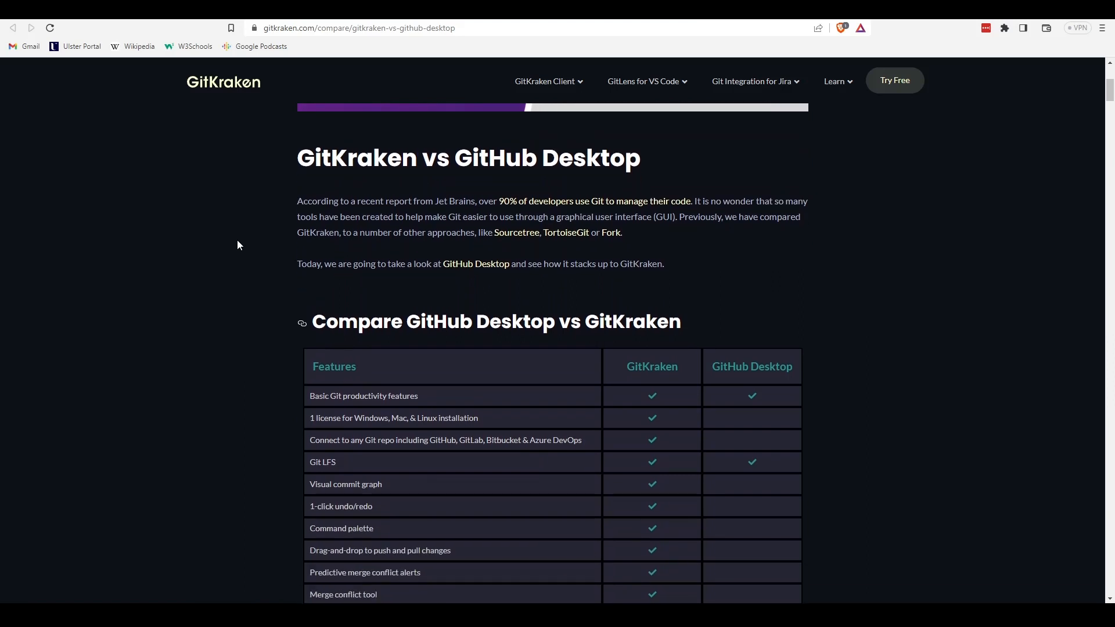
scroll(238, 244, "down", 1)
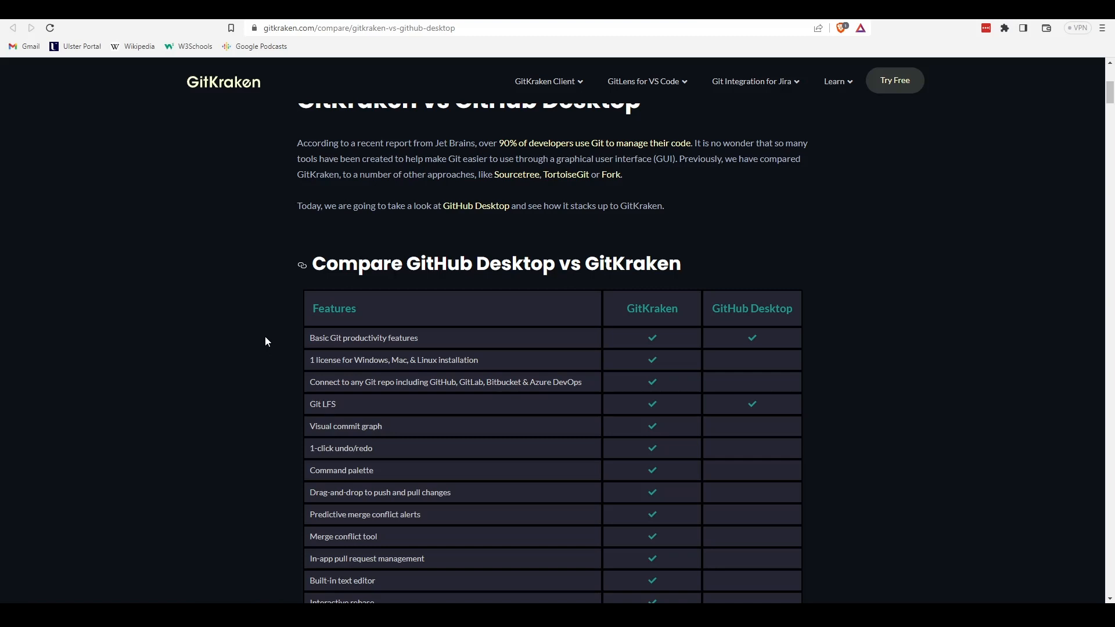
scroll(266, 338, "down", 2)
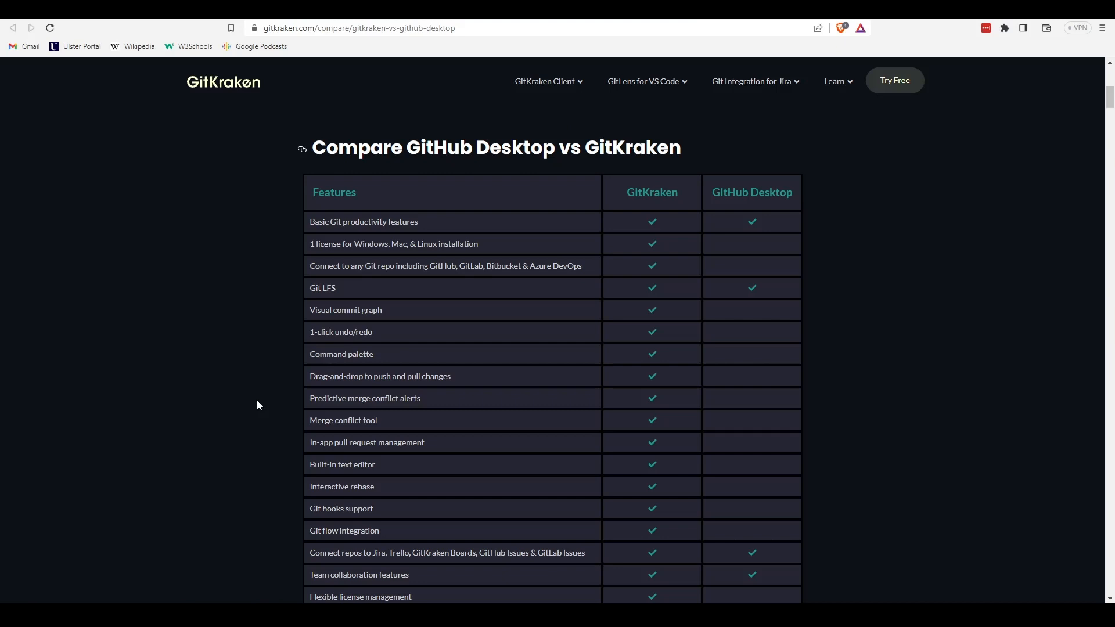
scroll(248, 403, "down", 1)
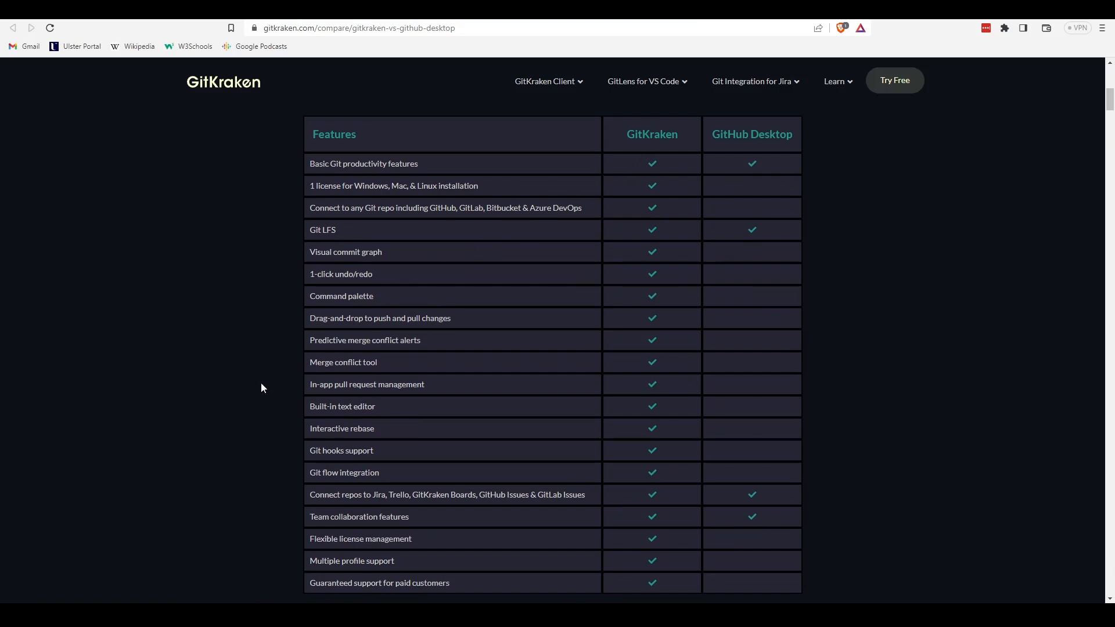
scroll(261, 388, "down", 1)
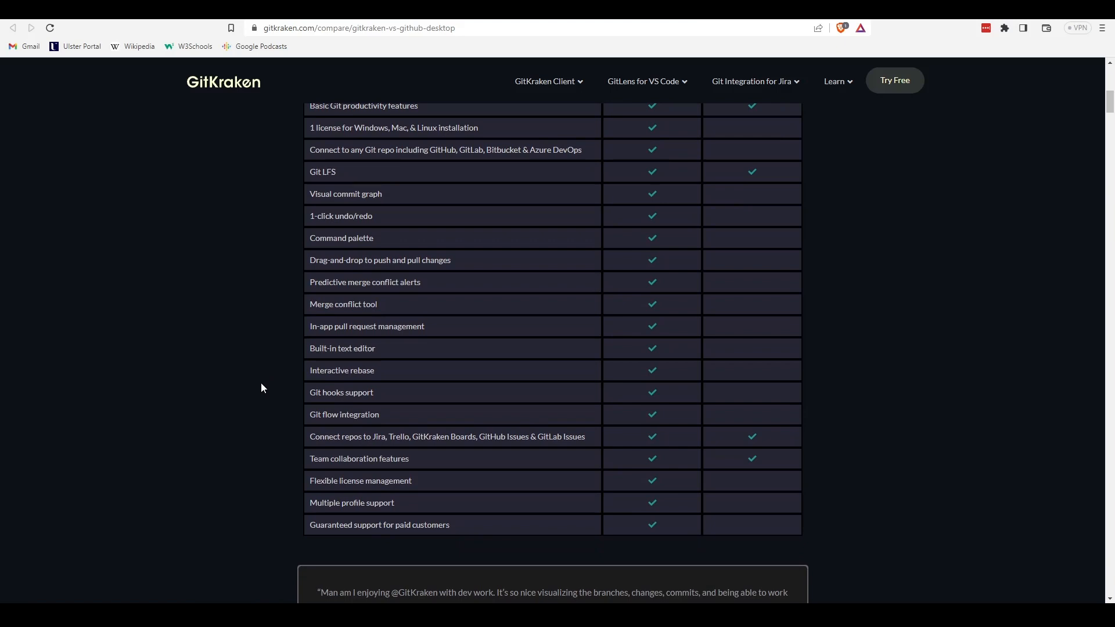
scroll(261, 388, "up", 1)
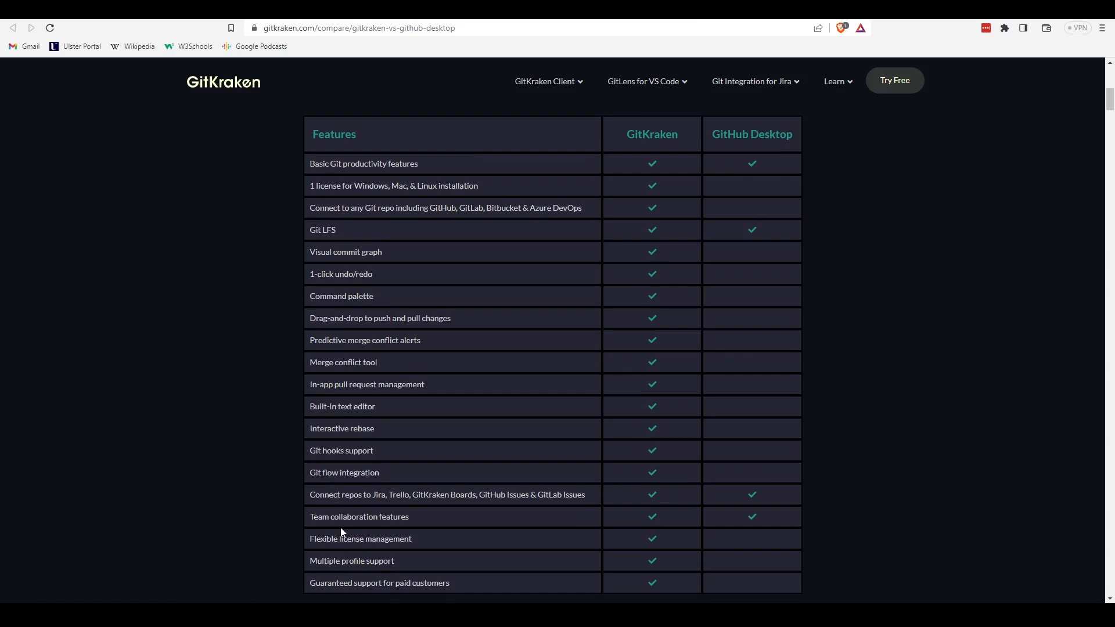
View the cloned COM326 repository in GitHub Desktop, then return to the start of the GitKraken comparison page.
mouse_move(352, 615)
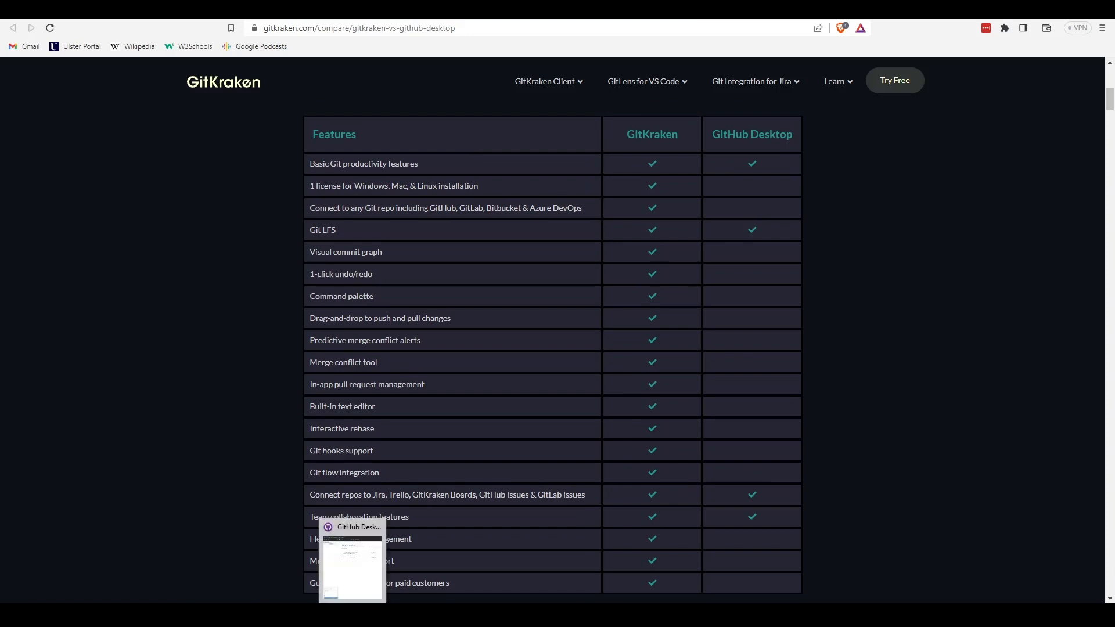
left_click(352, 566)
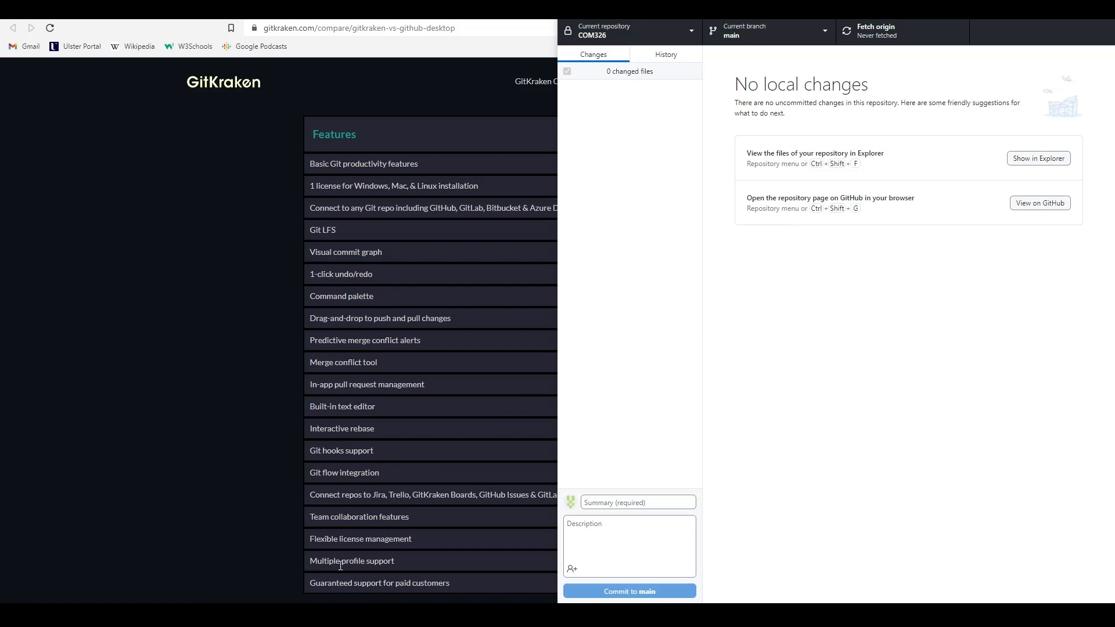
mouse_move(295, 616)
left_click(236, 233)
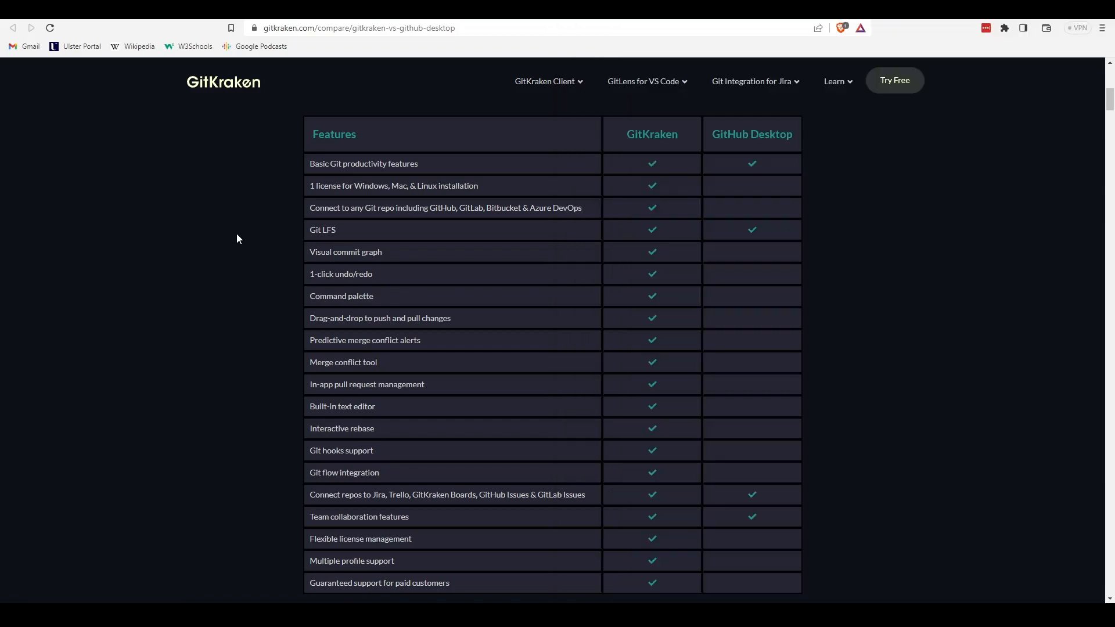
scroll(236, 233, "up", 5)
scroll(236, 233, "up", 3)
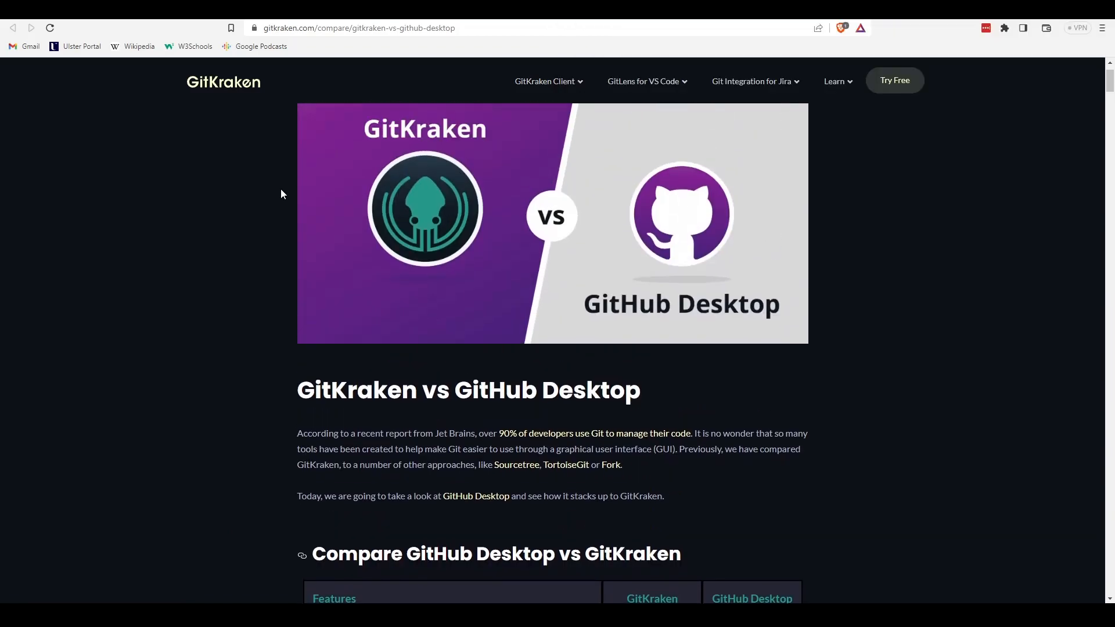
scroll(283, 194, "up", 1)
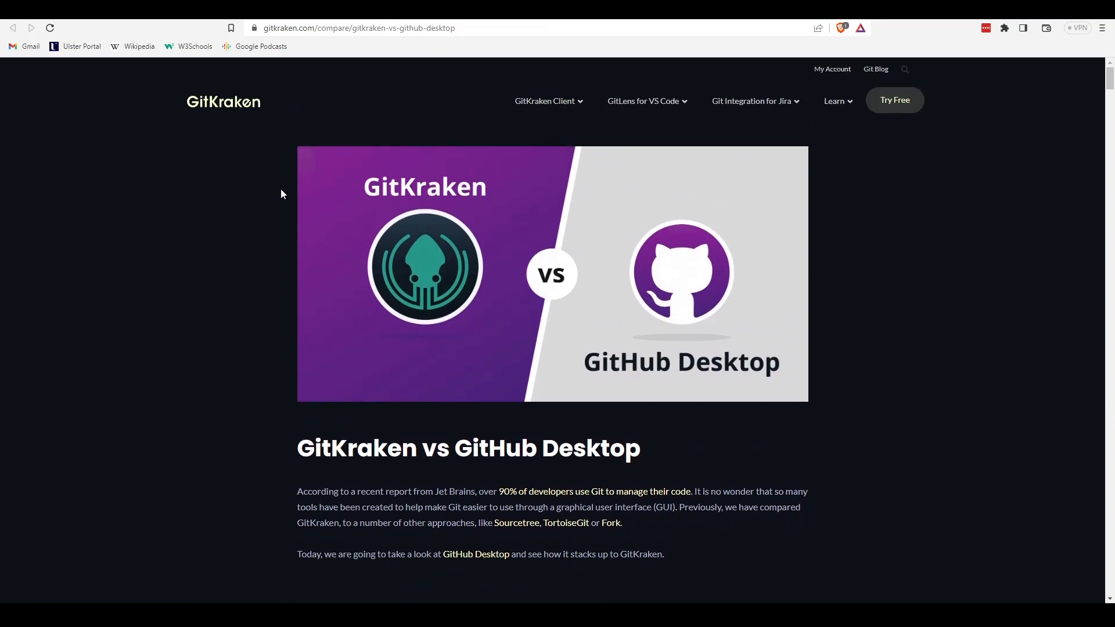